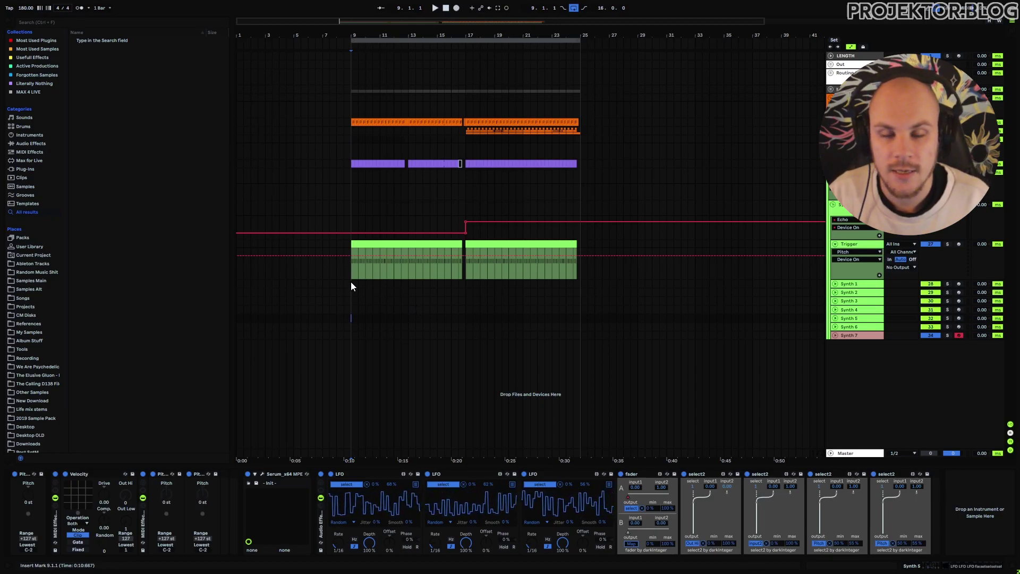
# Start arrangement playback to hear the MIDI pattern randomly triggering the seven synths.
pyautogui.press('space')
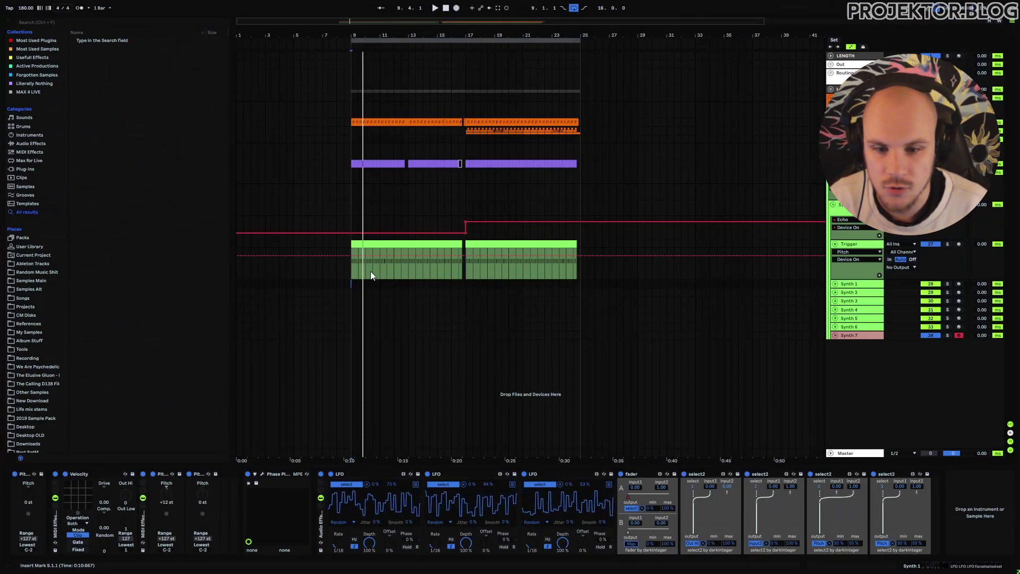
pyautogui.click(859, 246)
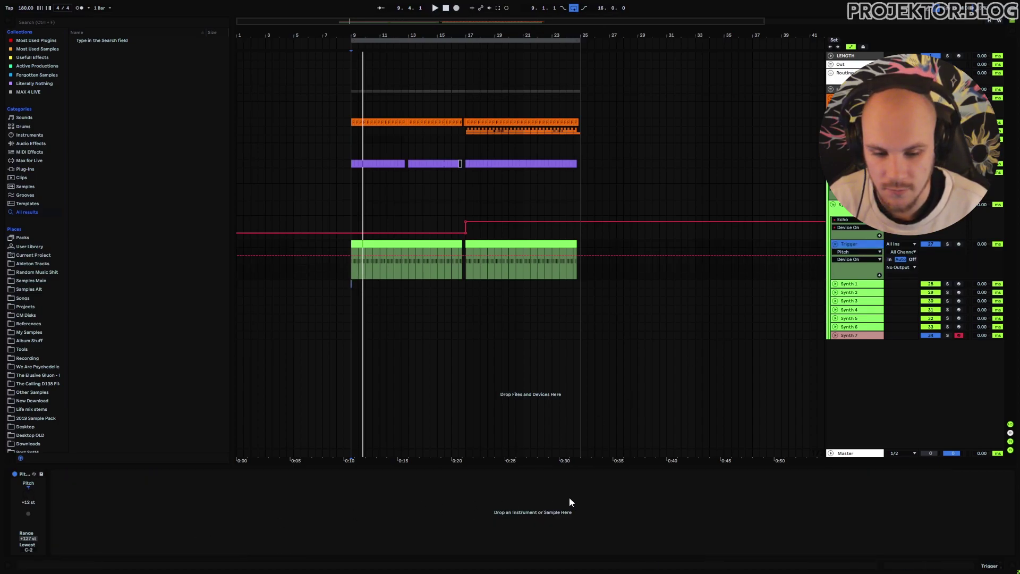
pyautogui.press('Down')
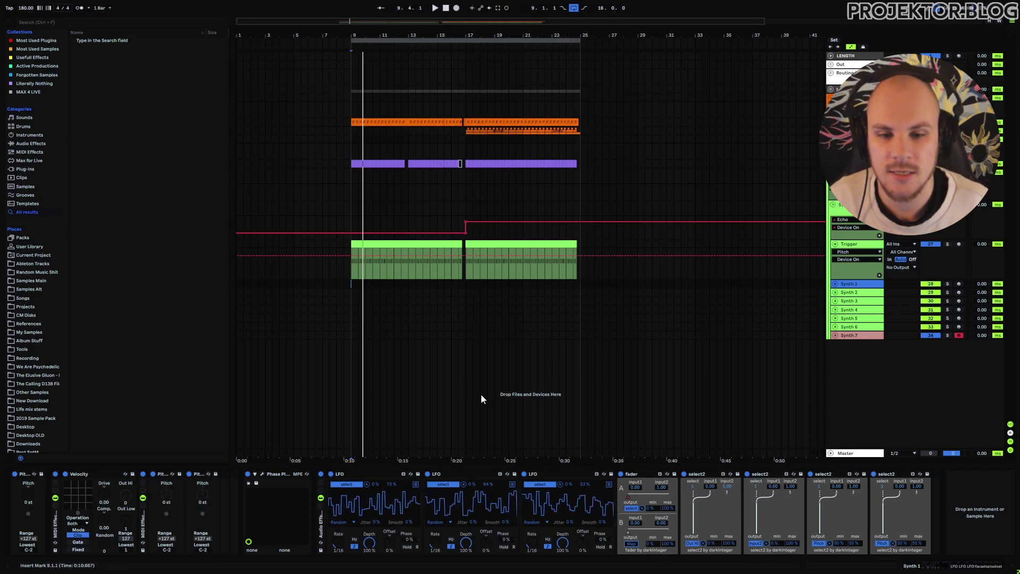
# Zoom the arrangement into bars 15–21 to show the gap just before bar 17.
pyautogui.moveTo(476, 34); pyautogui.dragTo(425, 66)
pyautogui.moveTo(366, 33); pyautogui.dragTo(398, 34)
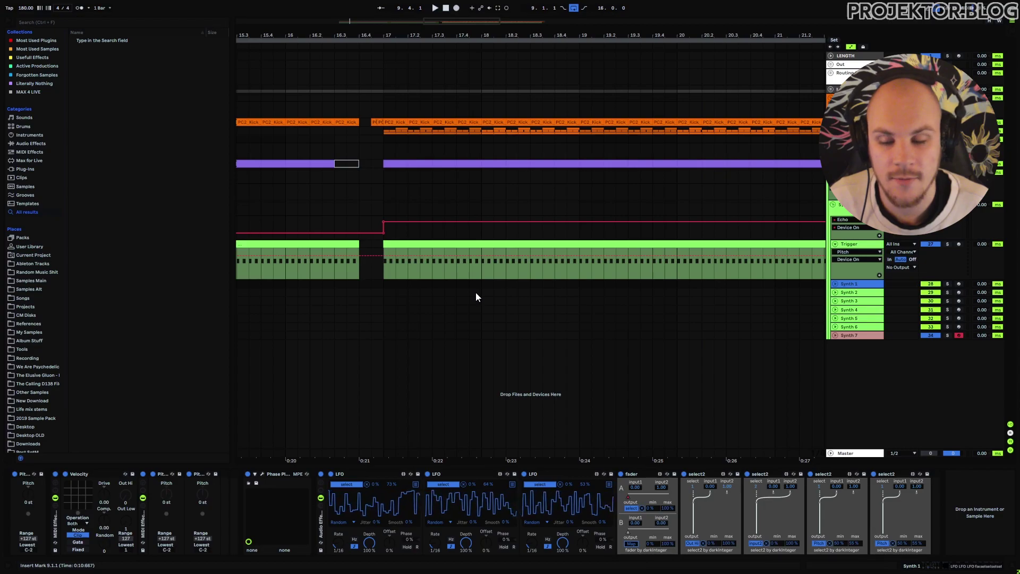
pyautogui.click(363, 474)
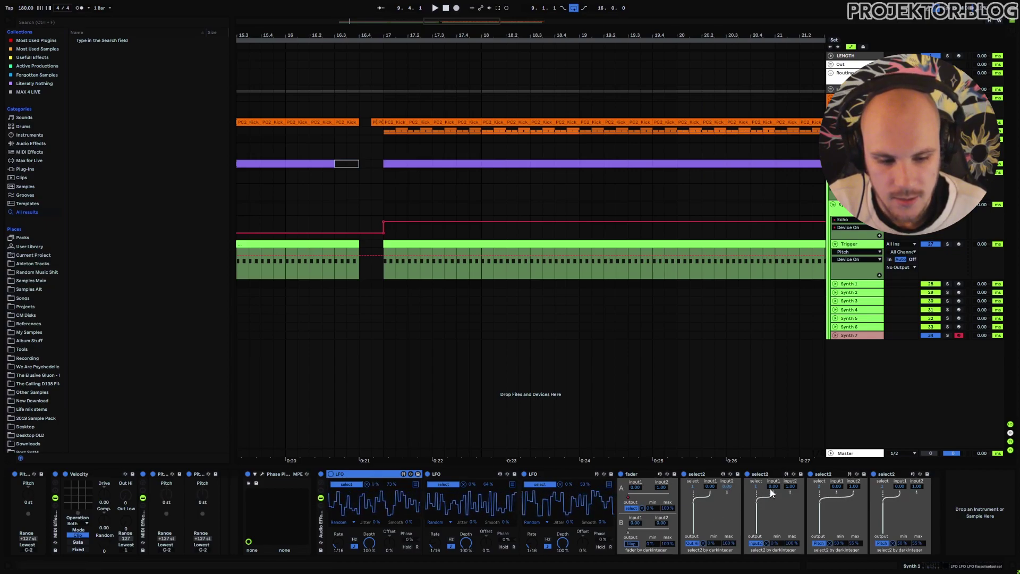
# Raise the first select2's input2 to 1.00 and confirm its output maps to Velocity Out Hi.
pyautogui.click(763, 473)
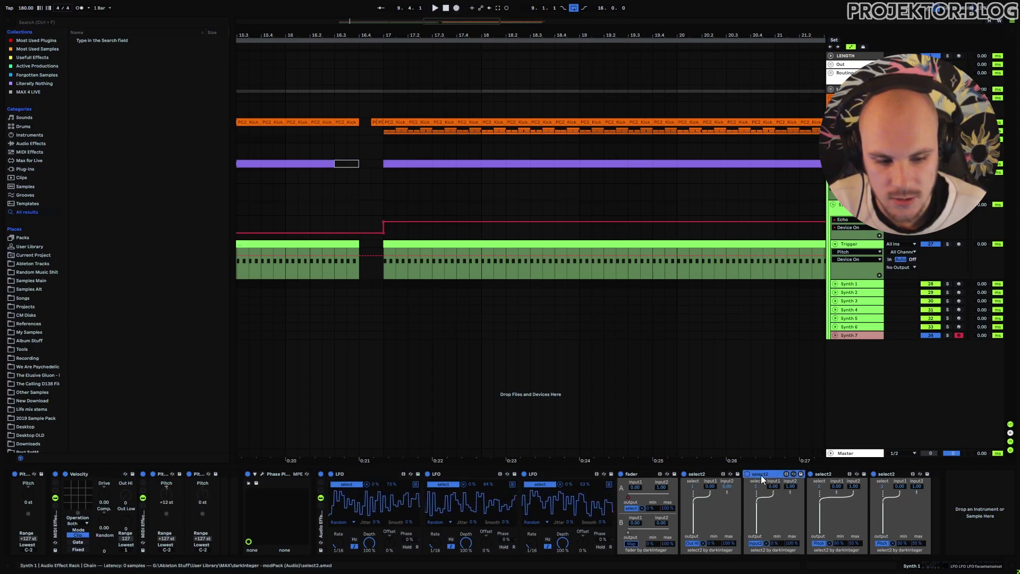
pyautogui.click(351, 476)
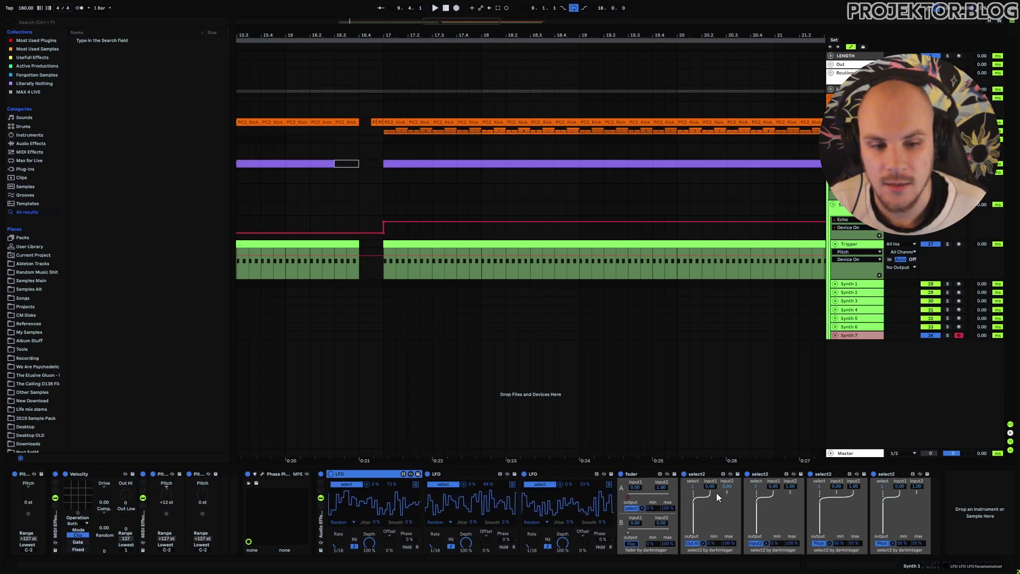
pyautogui.click(768, 473)
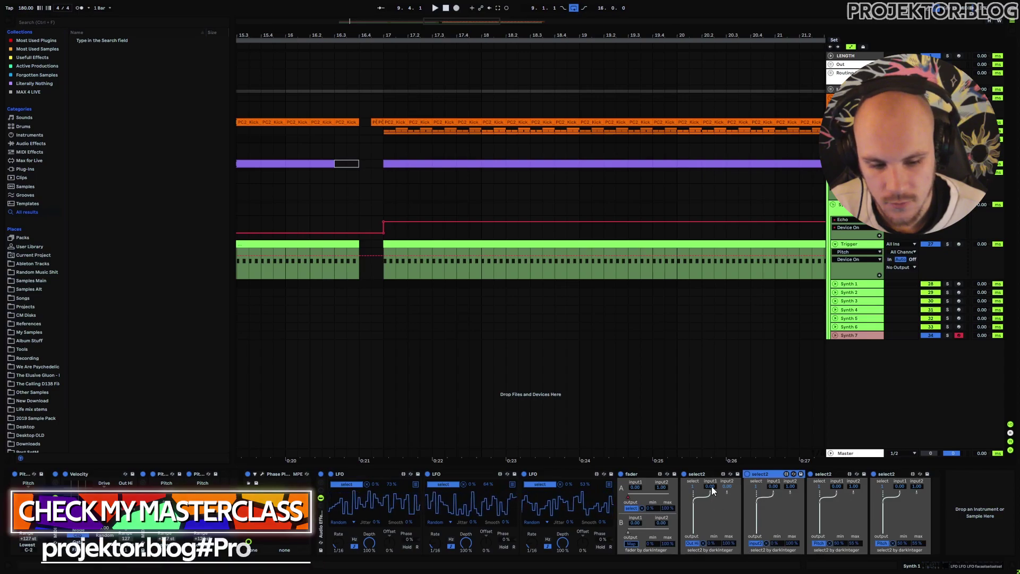
pyautogui.moveTo(727, 486); pyautogui.dragTo(727, 478)
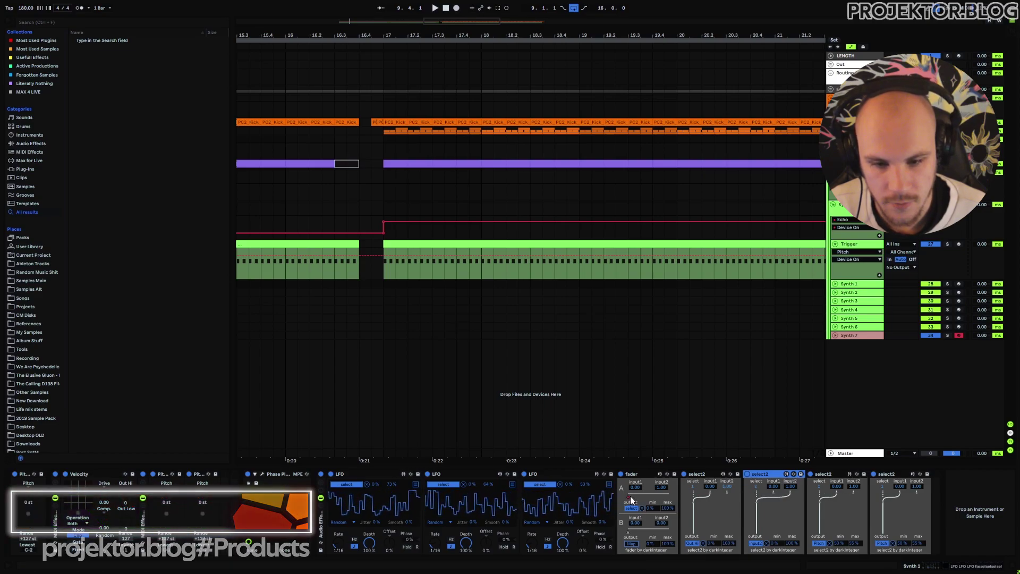
pyautogui.click(690, 542)
pyautogui.click(125, 494)
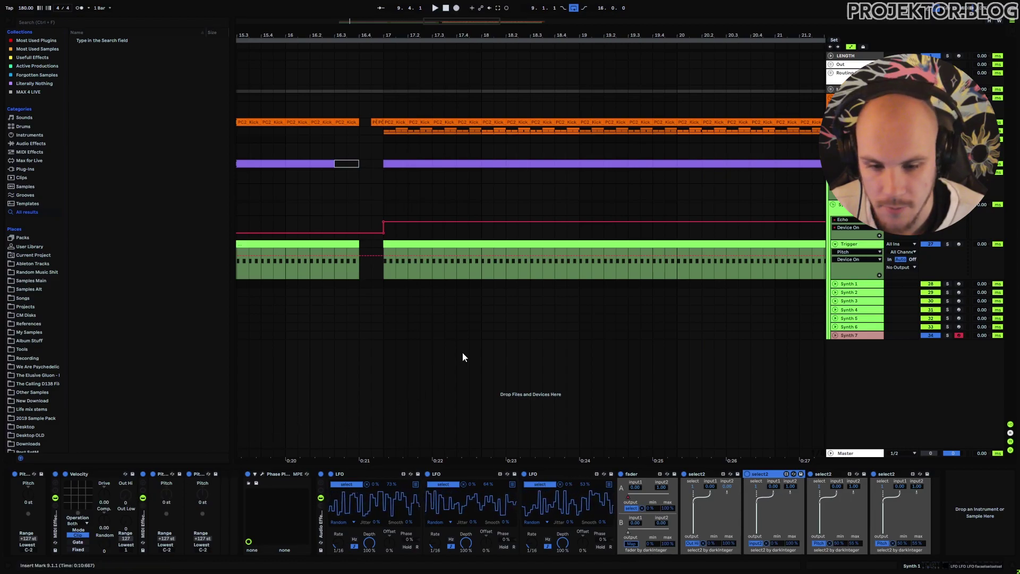
# Move the insert marker from bar 16 to 17.2.1.
pyautogui.click(286, 283)
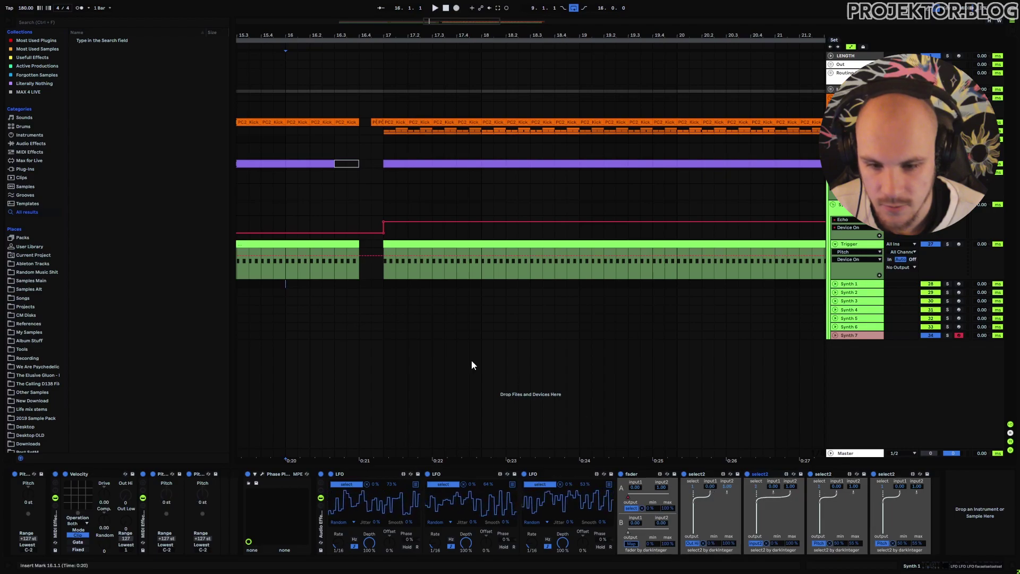
pyautogui.click(408, 284)
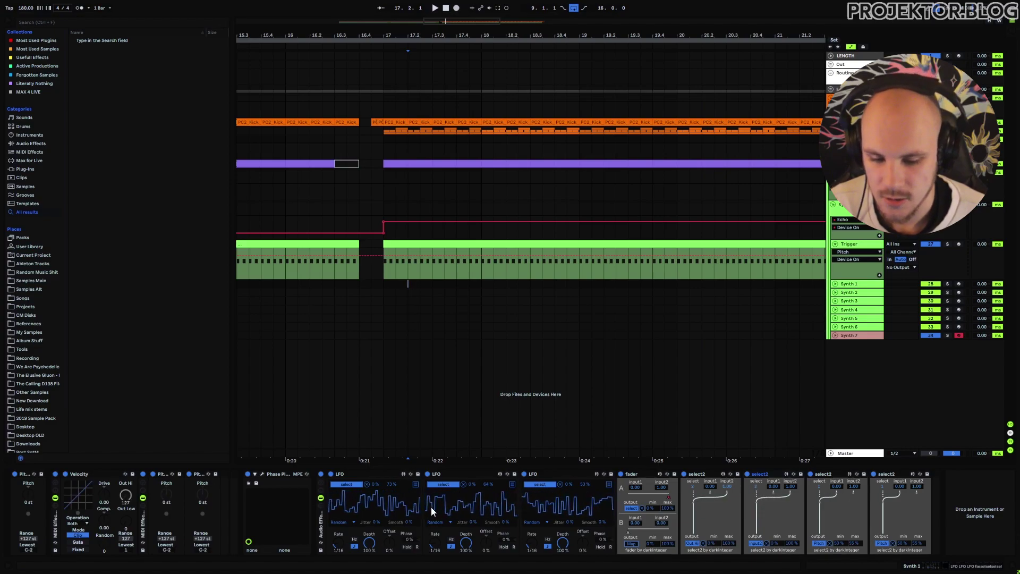
# Try several first-LFO map Min/Max ranges, ending at 57 % minimum and 87 % maximum.
pyautogui.moveTo(390, 484); pyautogui.dragTo(390, 507)
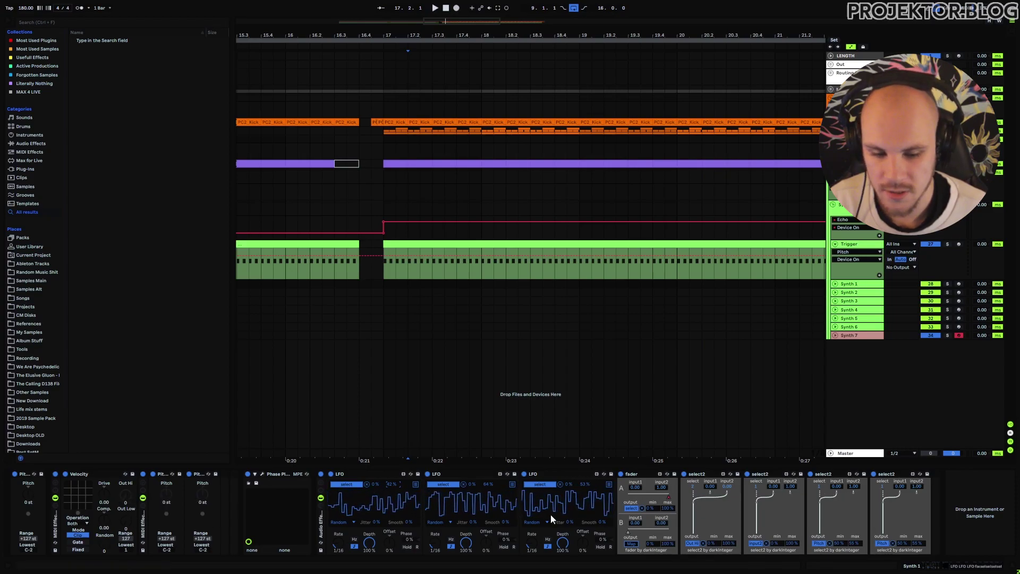
pyautogui.moveTo(391, 484); pyautogui.dragTo(391, 460)
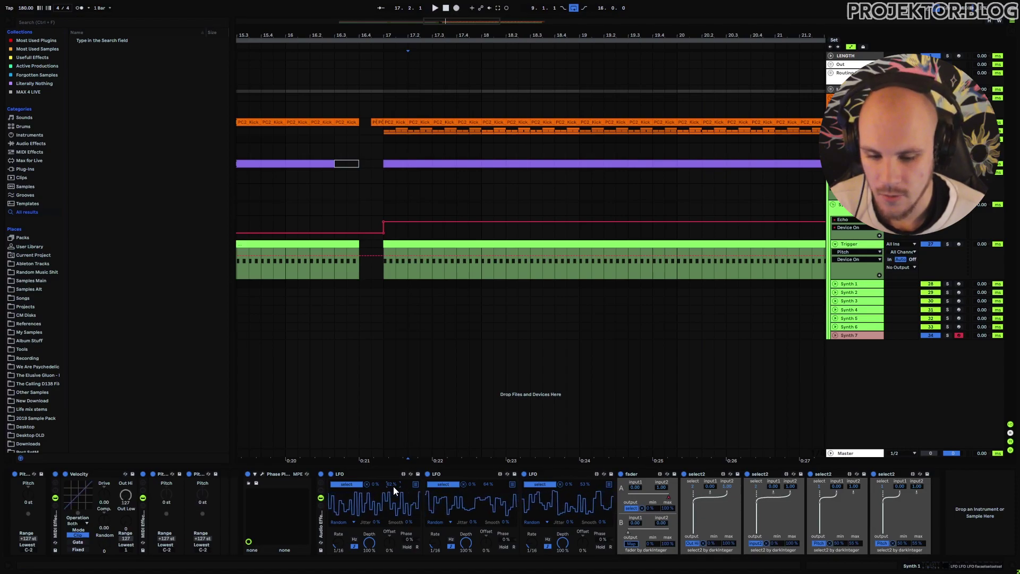
pyautogui.moveTo(394, 485); pyautogui.dragTo(394, 475)
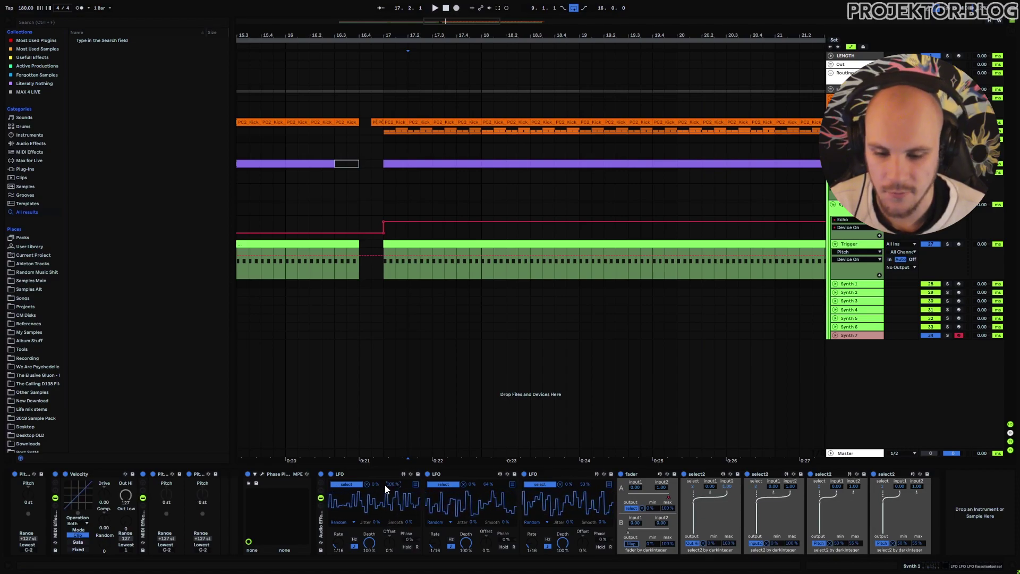
pyautogui.moveTo(376, 483); pyautogui.dragTo(376, 461)
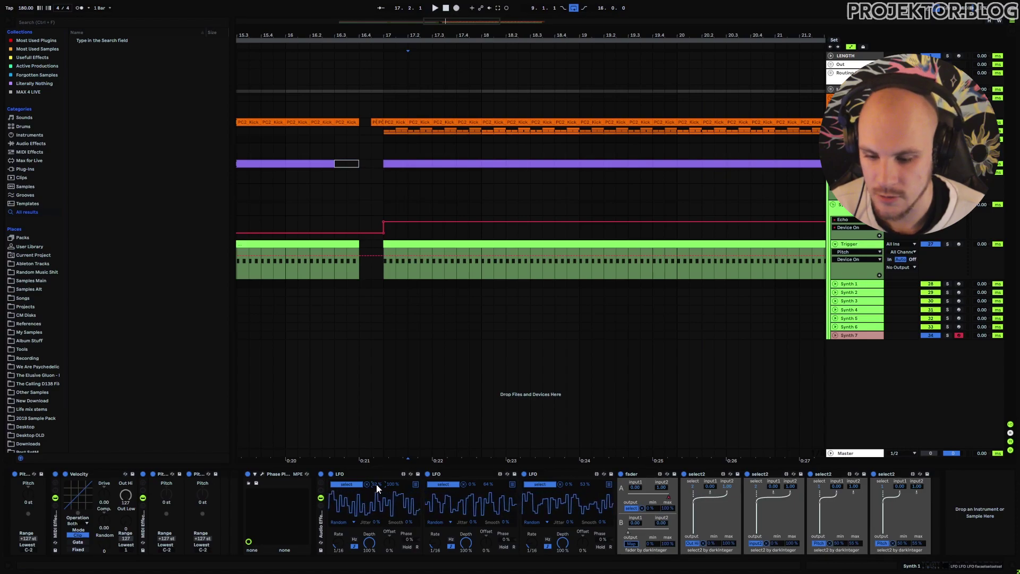
pyautogui.moveTo(376, 483); pyautogui.dragTo(393, 504)
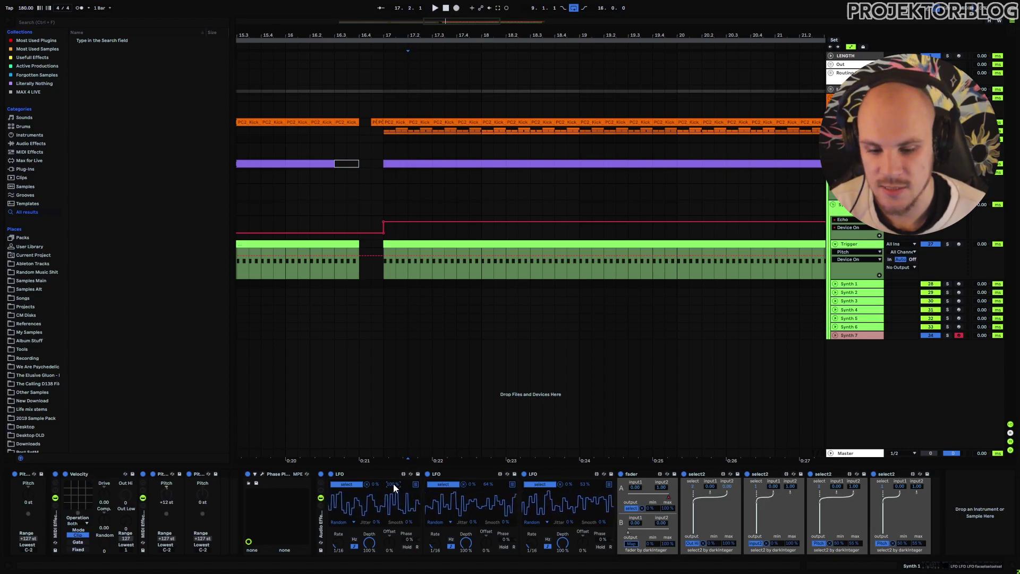
pyautogui.moveTo(375, 484); pyautogui.dragTo(375, 454)
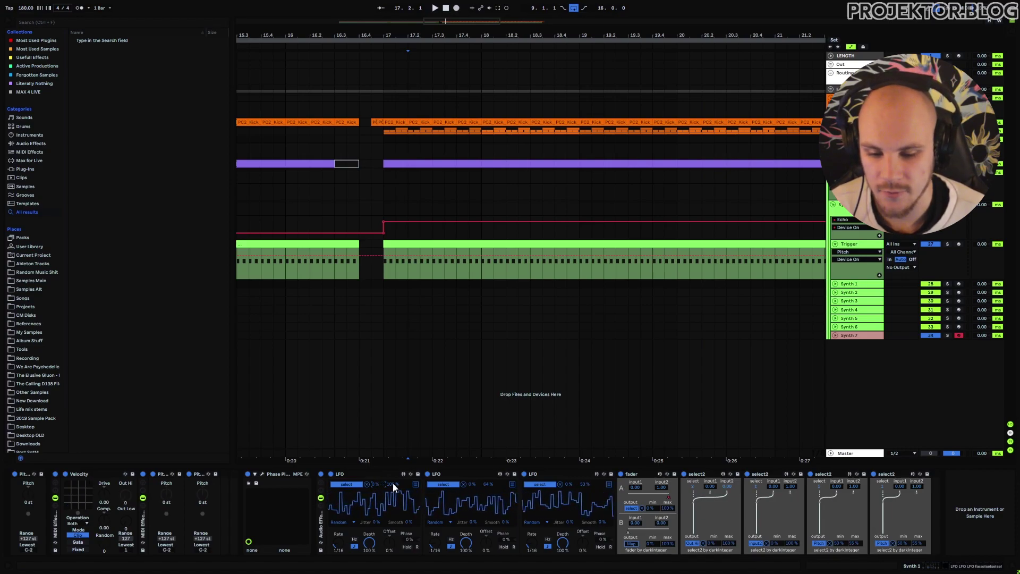
pyautogui.moveTo(392, 484); pyautogui.dragTo(392, 497)
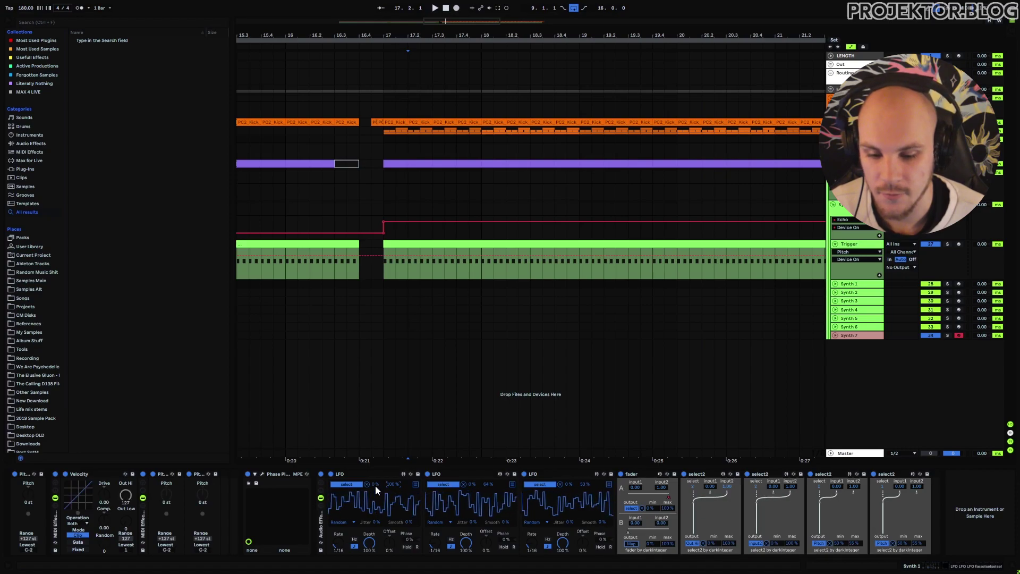
# Set the first LFO's map minimum to 12 %, then inspect the select2 and fader devices.
pyautogui.moveTo(375, 483); pyautogui.dragTo(375, 477)
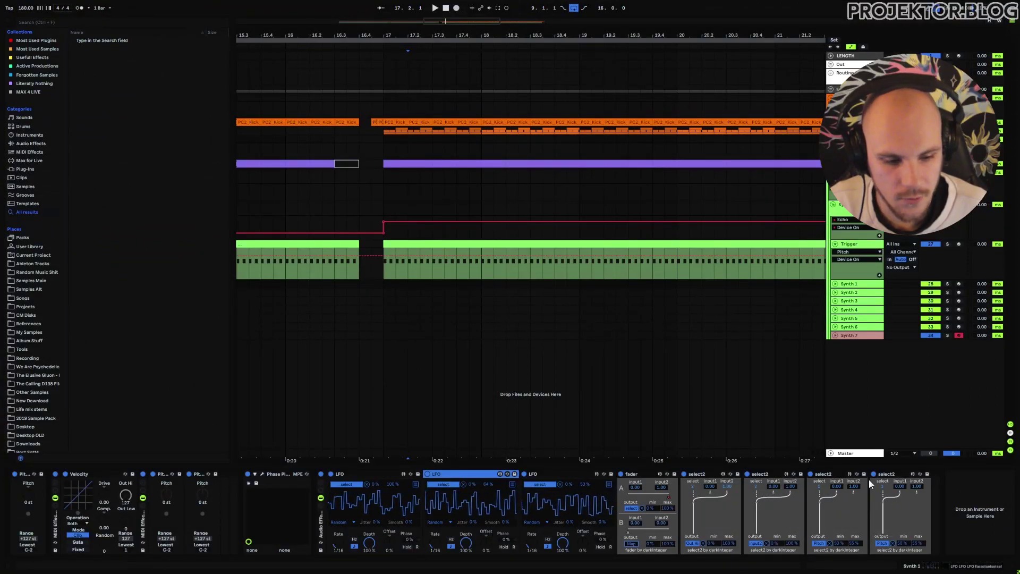
pyautogui.click(827, 476)
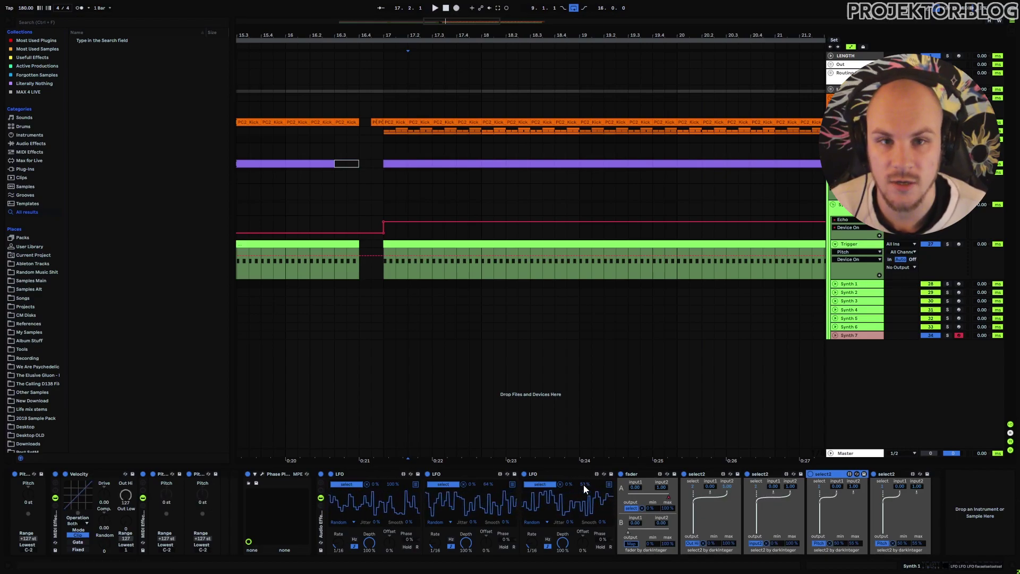
pyautogui.click(755, 475)
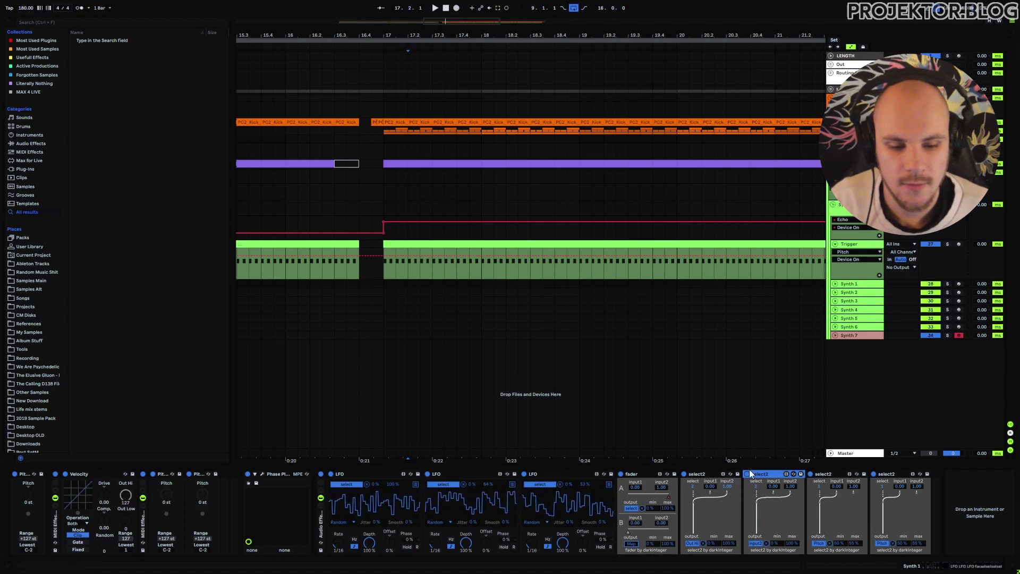
pyautogui.click(630, 474)
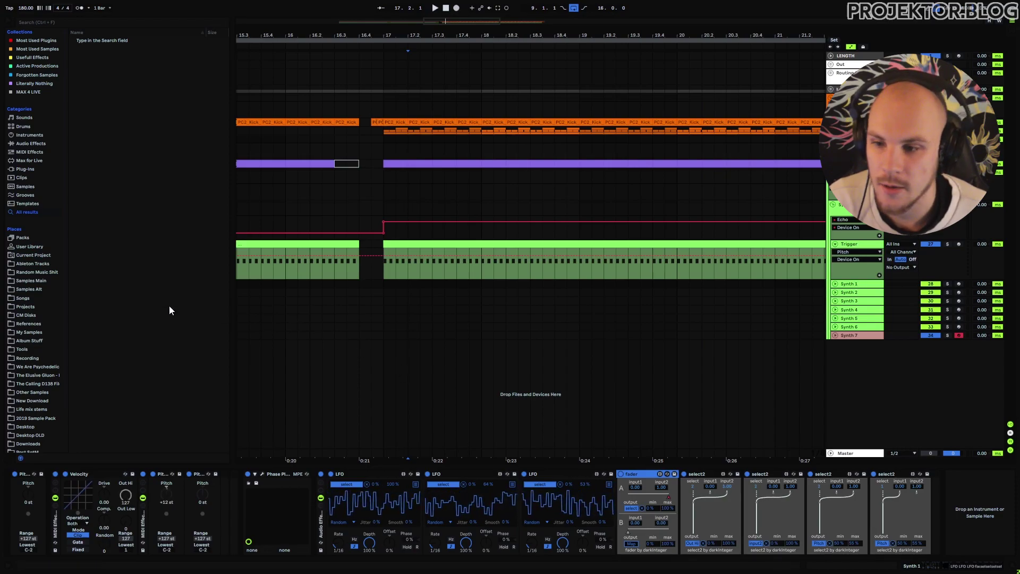
pyautogui.click(29, 161)
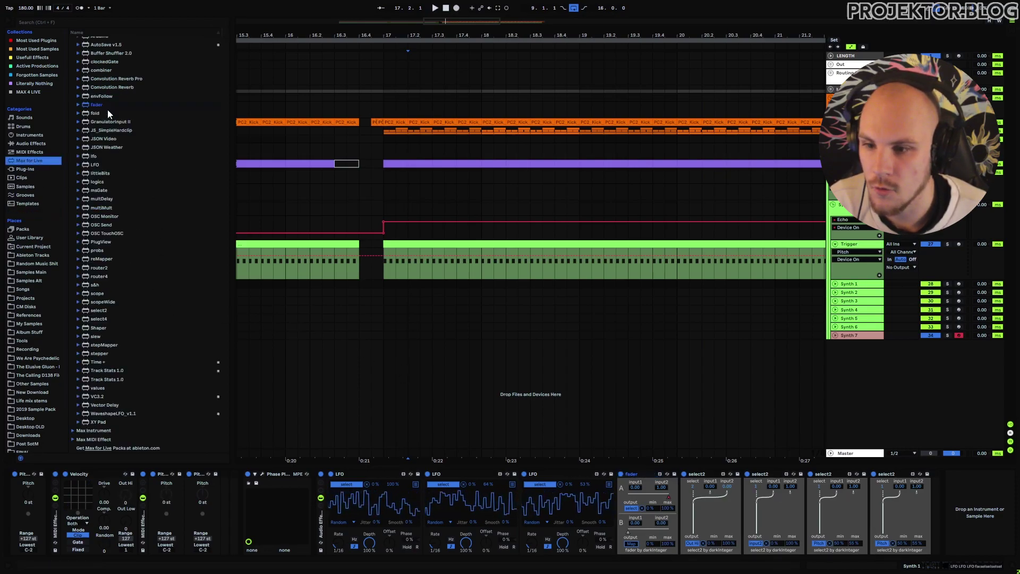
pyautogui.scroll(3, 118, 355)
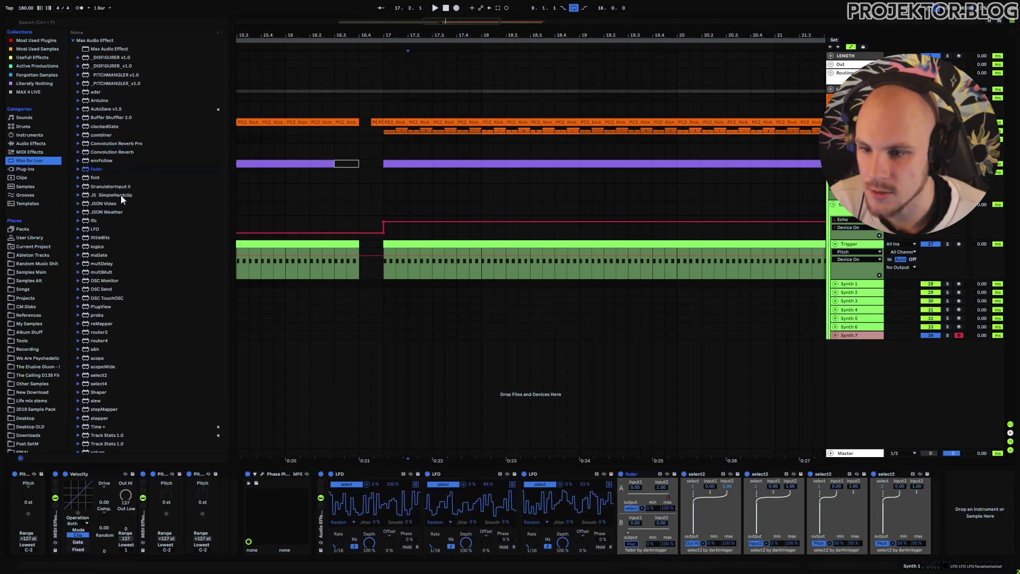
pyautogui.scroll(-3, 112, 155)
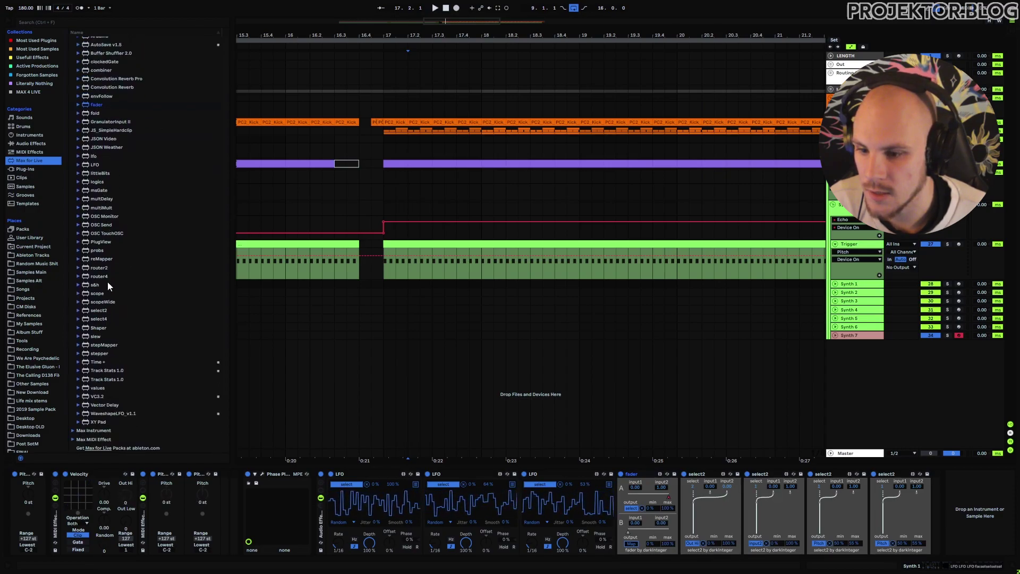
pyautogui.scroll(1, 107, 145)
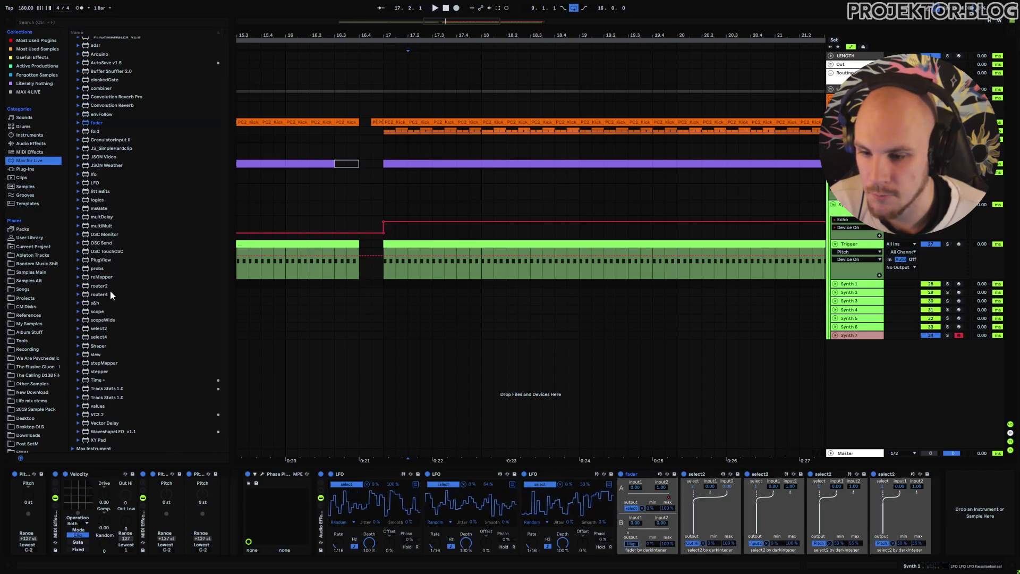
pyautogui.scroll(3, 132, 119)
pyautogui.click(92, 91)
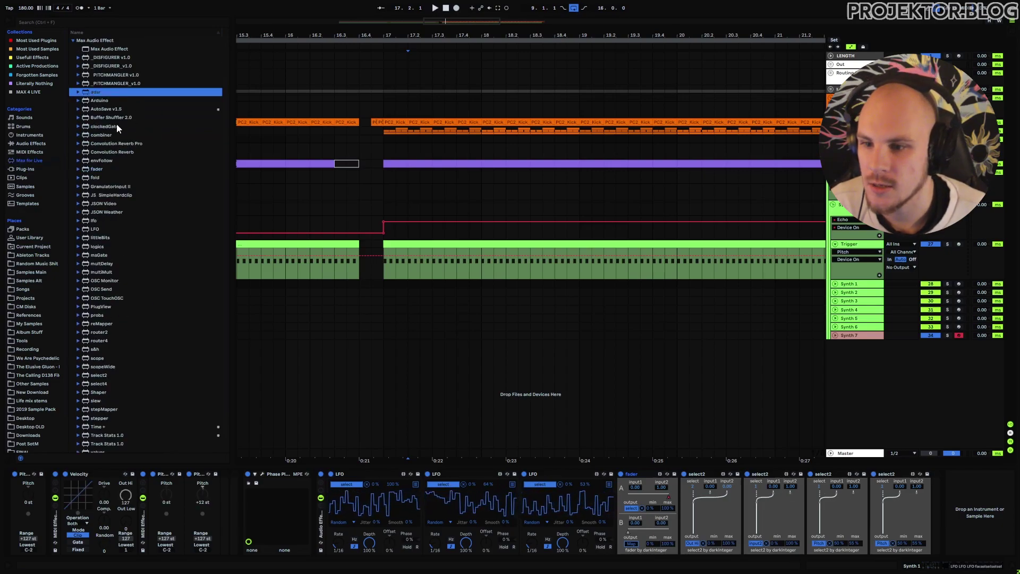
pyautogui.click(99, 135)
pyautogui.click(101, 170)
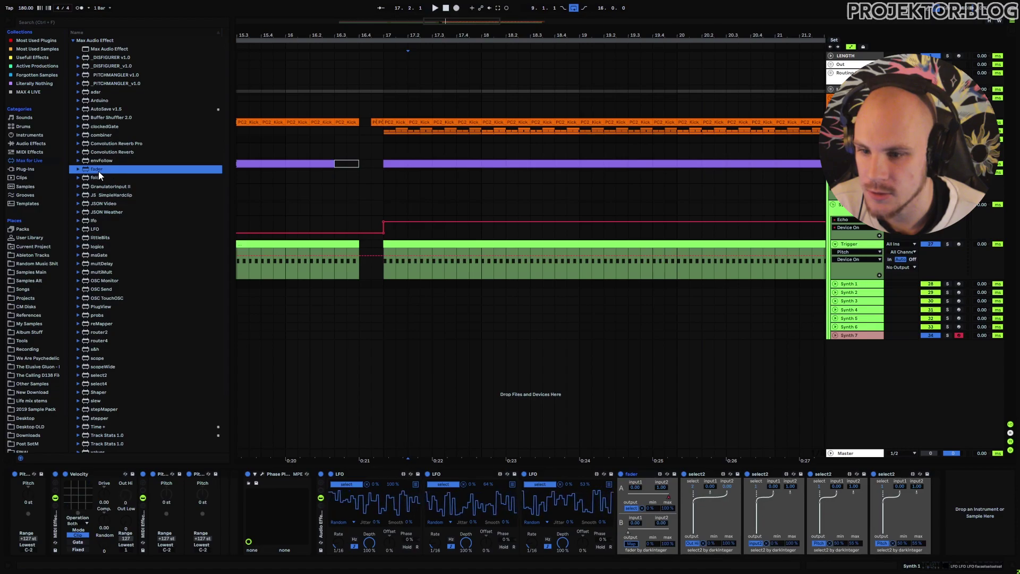
pyautogui.scroll(-4, 116, 187)
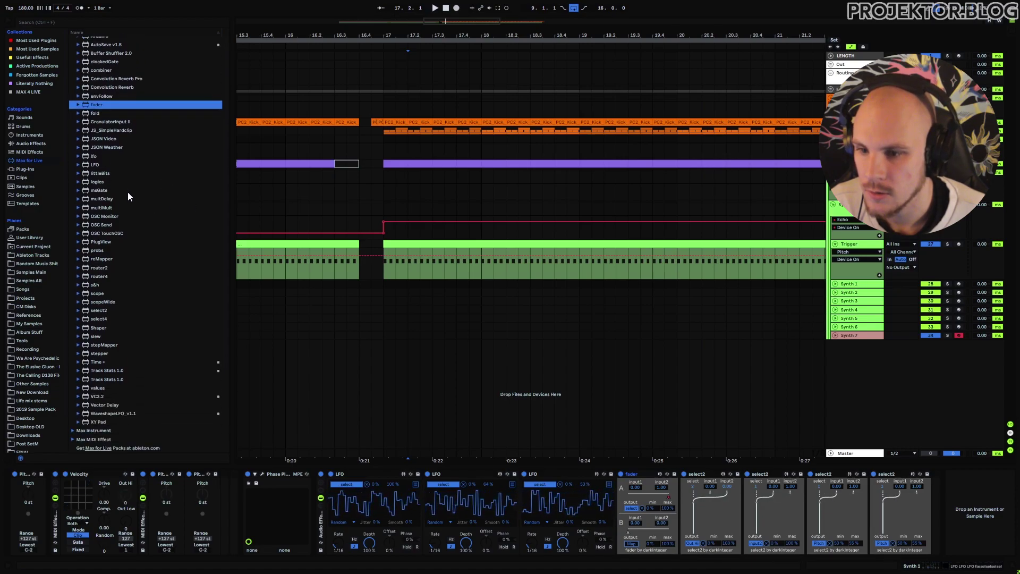
pyautogui.click(94, 156)
pyautogui.click(109, 182)
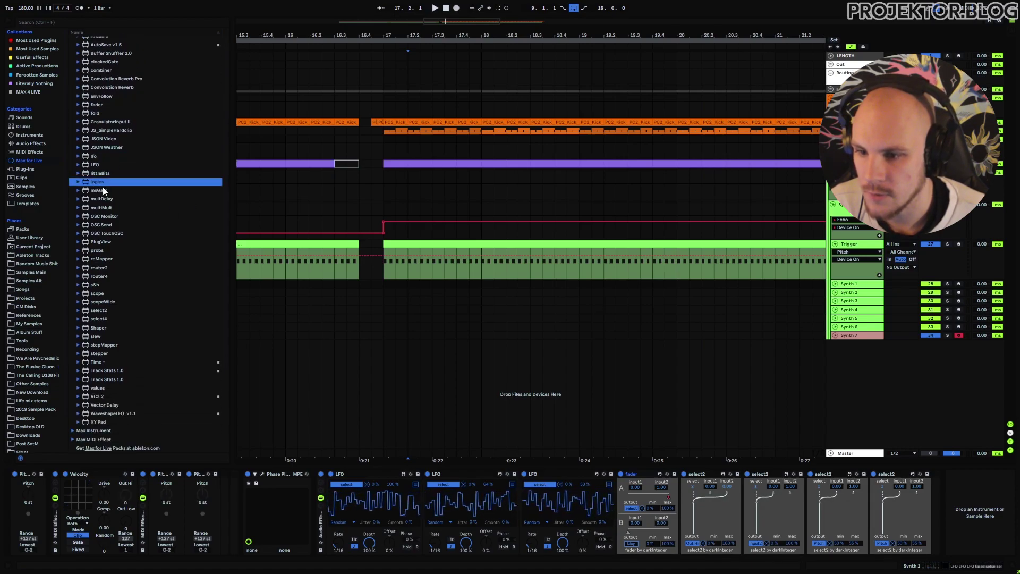
pyautogui.click(96, 190)
pyautogui.click(114, 199)
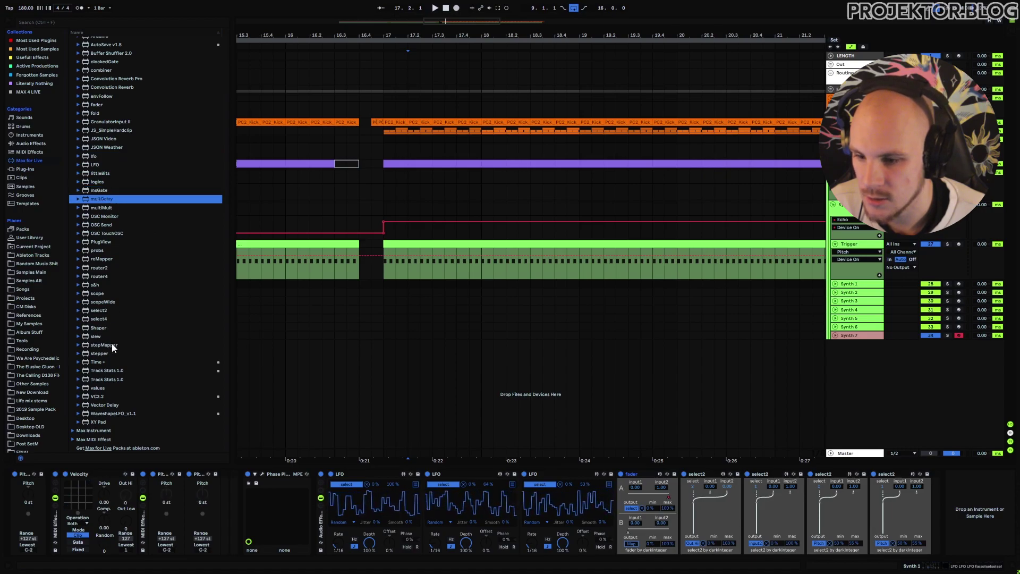
pyautogui.click(102, 259)
pyautogui.click(102, 268)
pyautogui.click(102, 275)
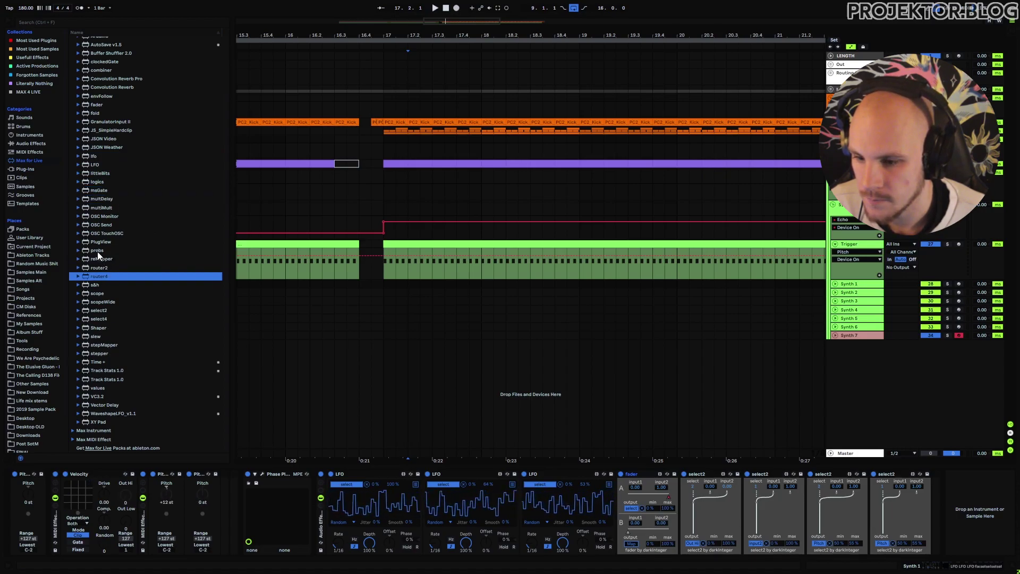
pyautogui.click(96, 250)
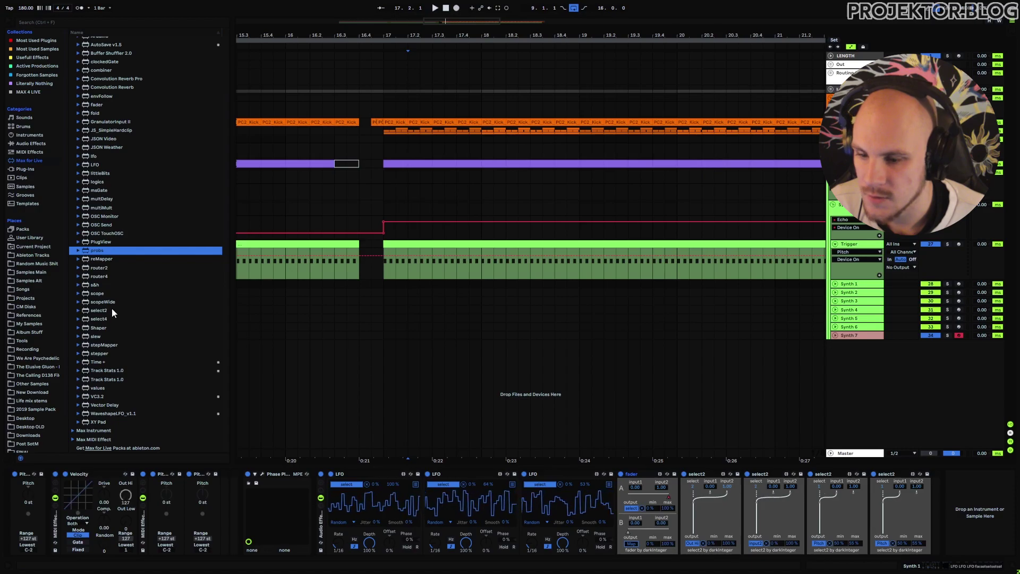
pyautogui.press('Down')
pyautogui.press('Down')
pyautogui.press('Down')
pyautogui.press('Down')
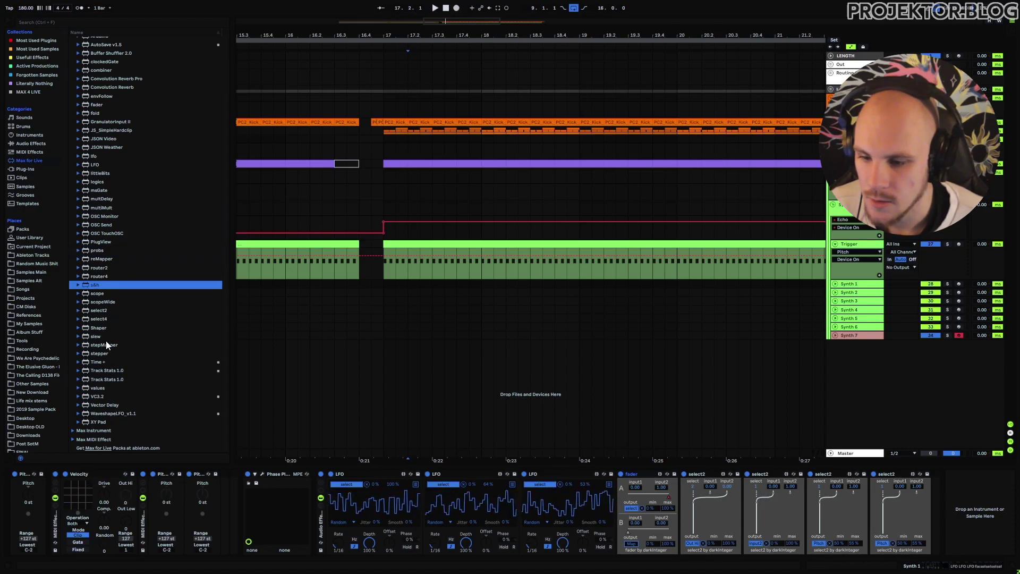
pyautogui.click(121, 389)
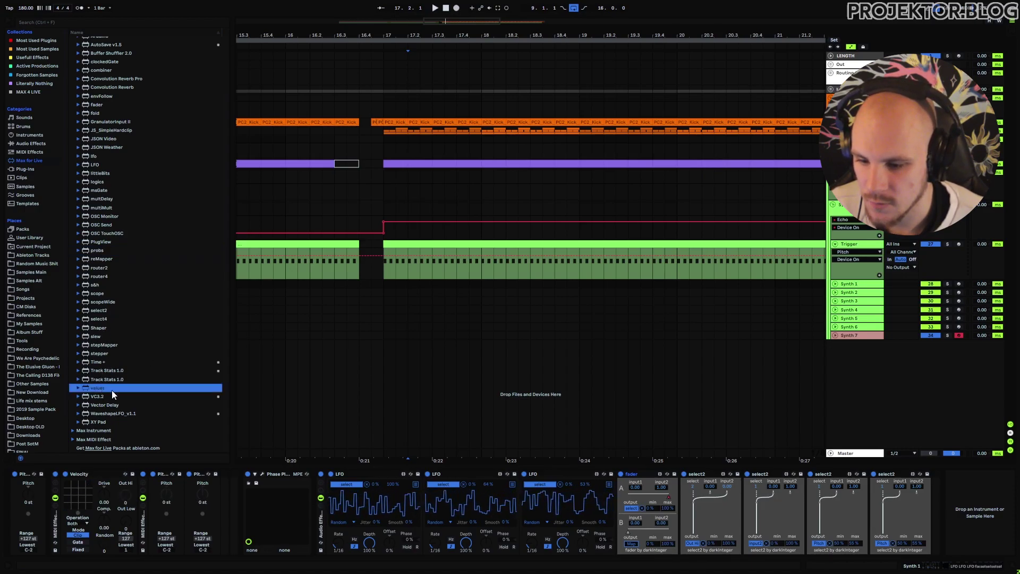
pyautogui.click(104, 260)
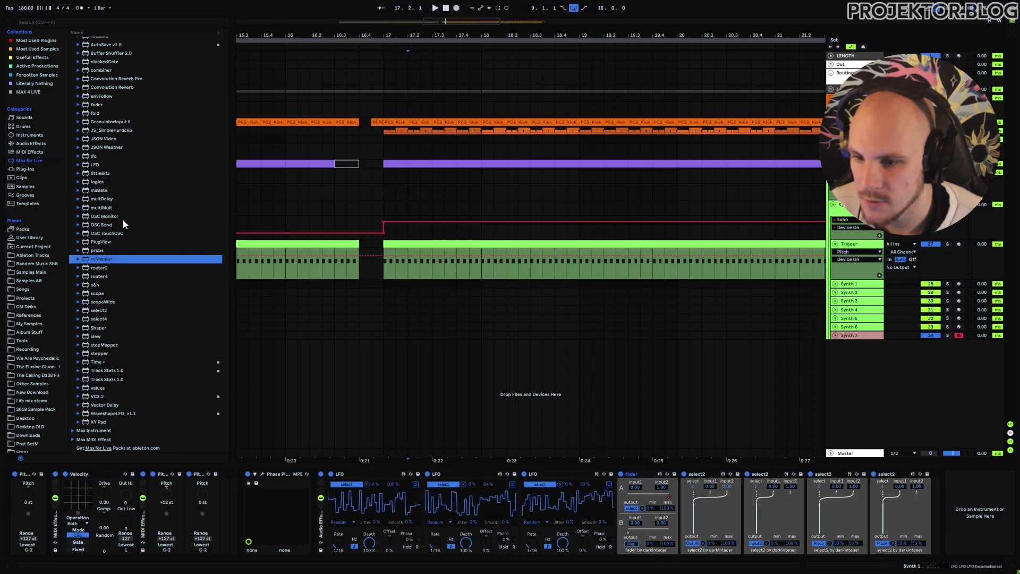
pyautogui.click(107, 200)
pyautogui.click(125, 193)
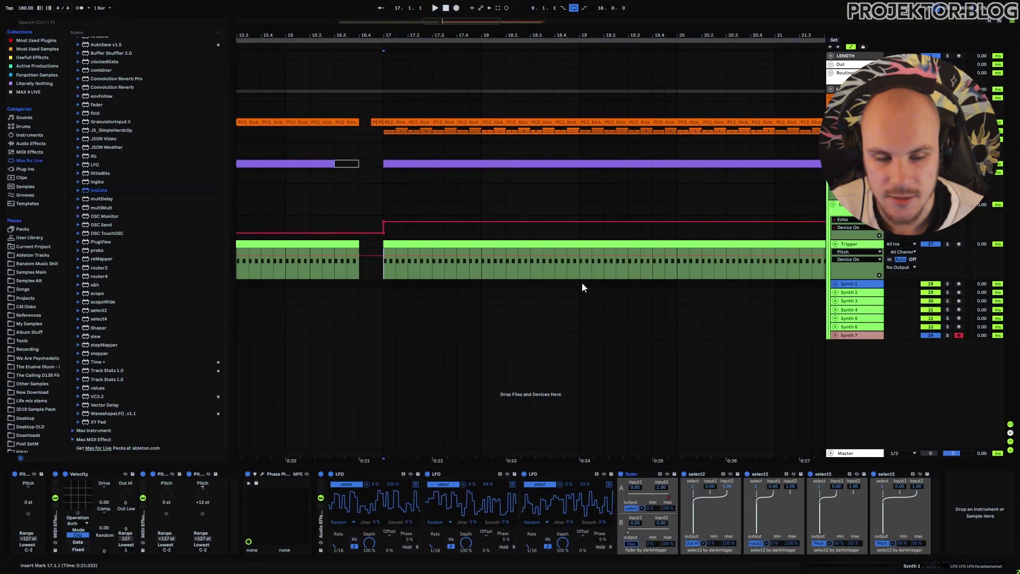
# Show Synth 1's fader > faderA automation lane, zoom out, and set the marker at 17.3.1.
pyautogui.click(835, 285)
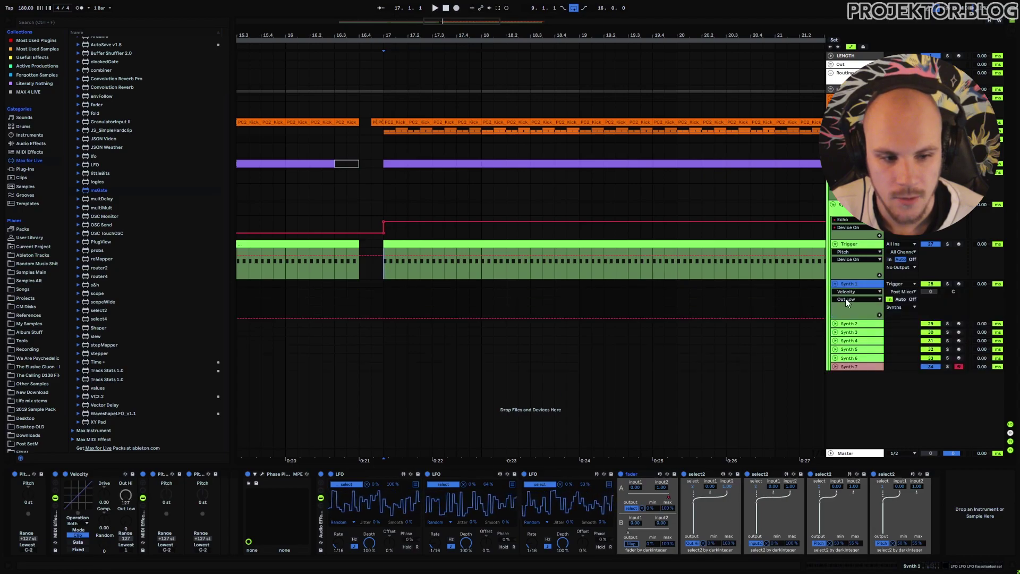
pyautogui.click(853, 291)
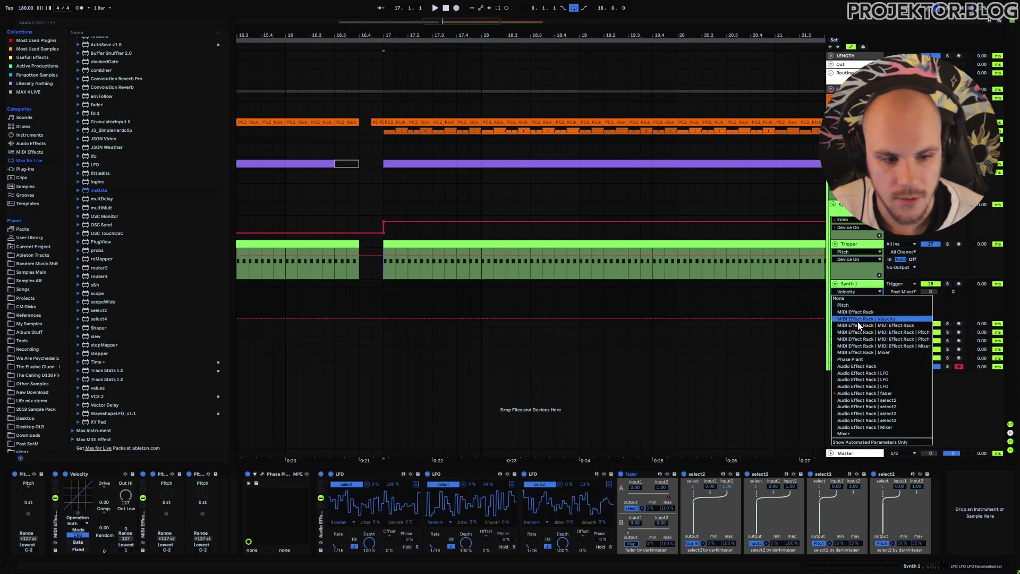
pyautogui.click(853, 393)
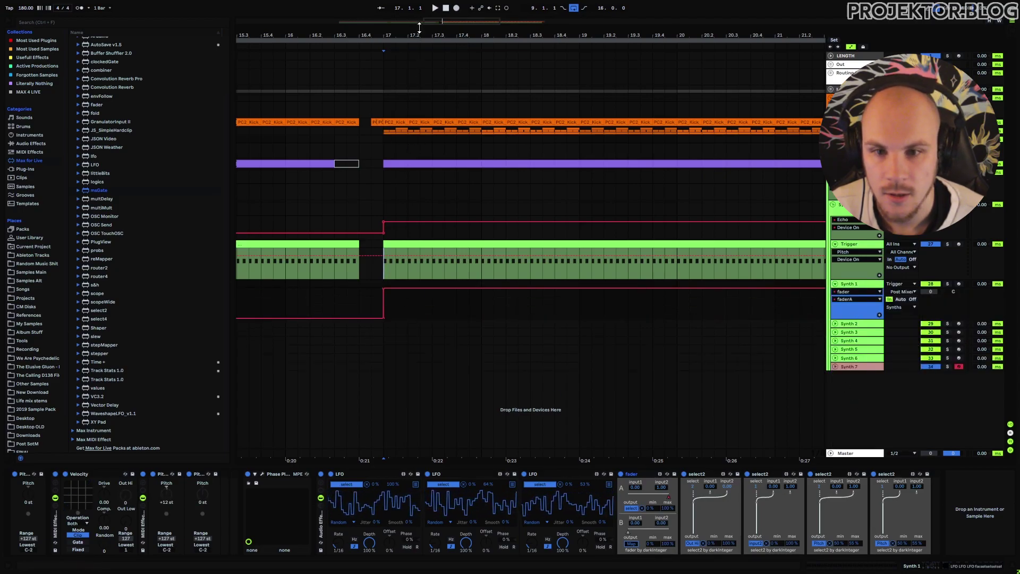
pyautogui.scroll(-5, 399, 141)
pyautogui.hscroll(-3, 424, 212)
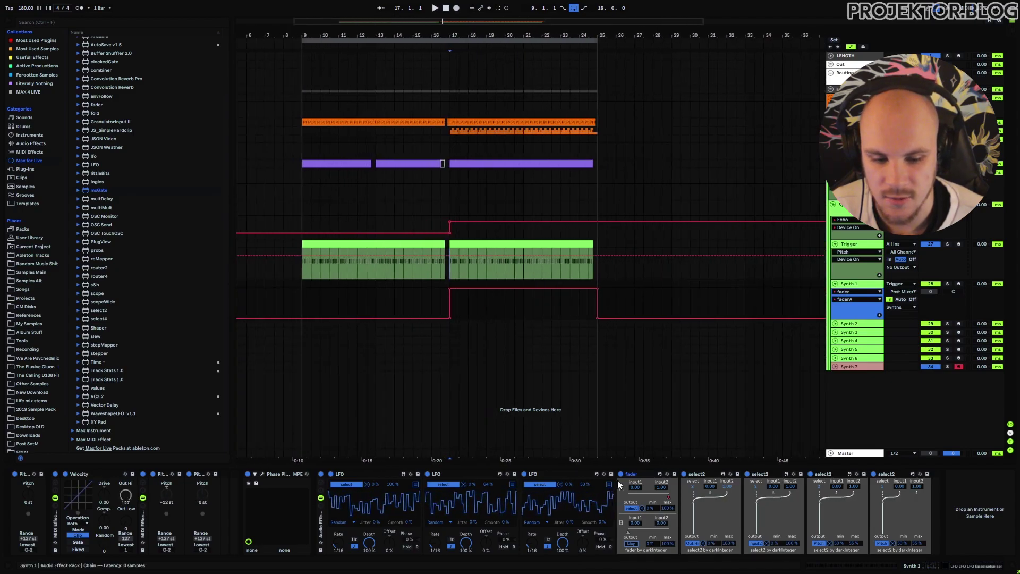
pyautogui.click(456, 298)
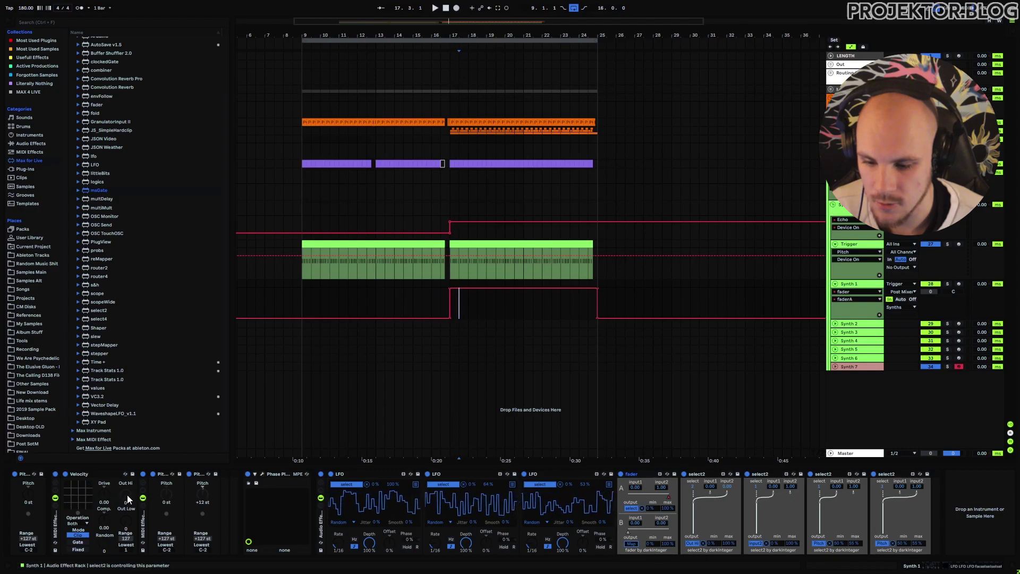
# Fold Synth 1, then unfold and fold Synth 5 and Synth 6 to view their faderA lanes.
pyautogui.click(835, 283)
pyautogui.click(835, 318)
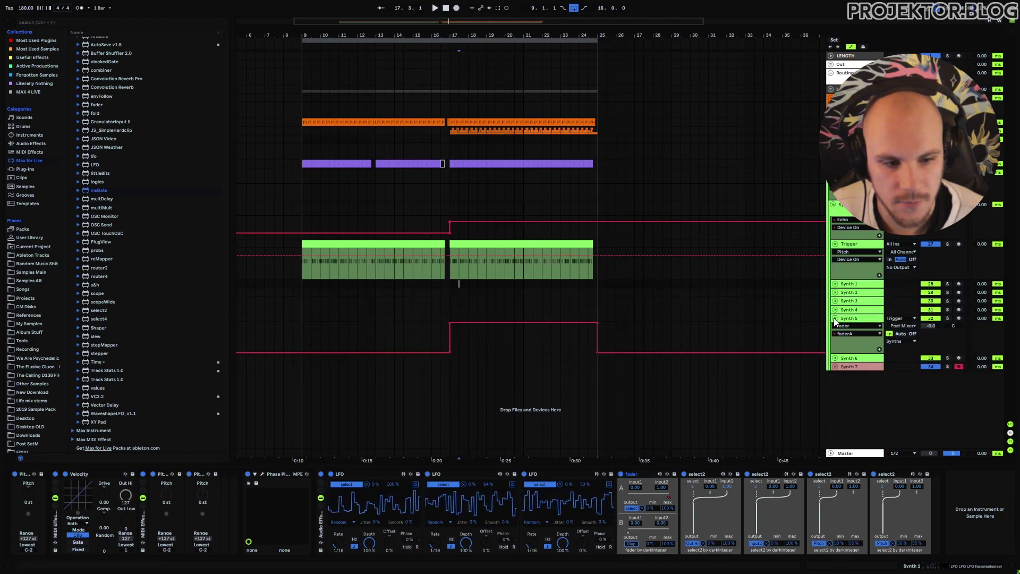
pyautogui.click(835, 318)
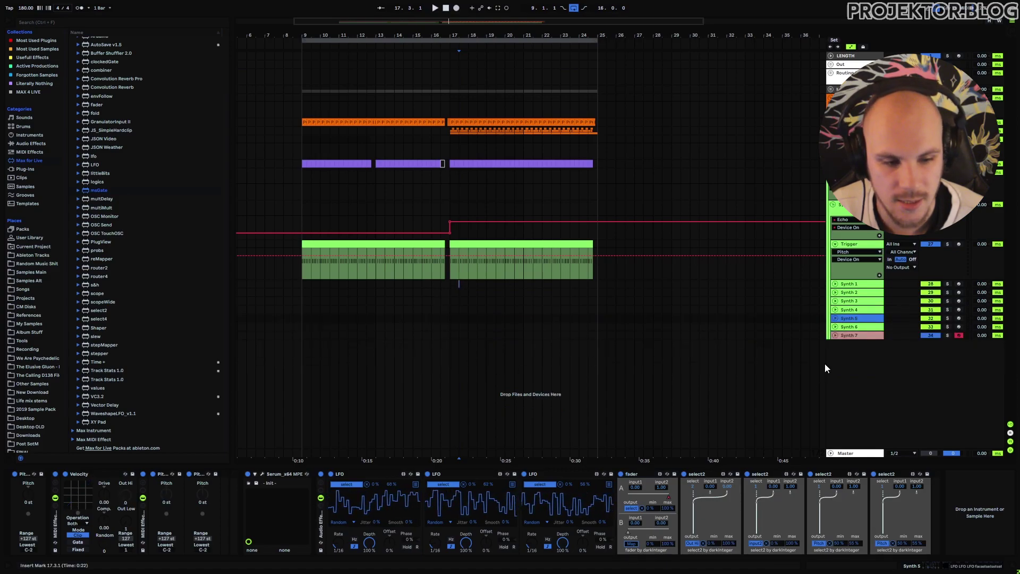
pyautogui.click(835, 327)
pyautogui.click(842, 327)
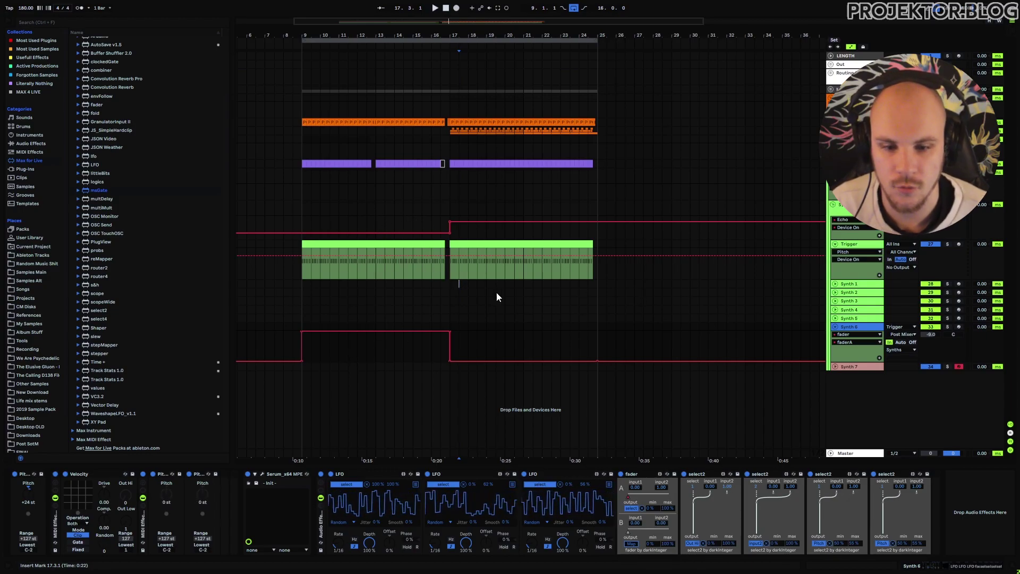
pyautogui.click(835, 326)
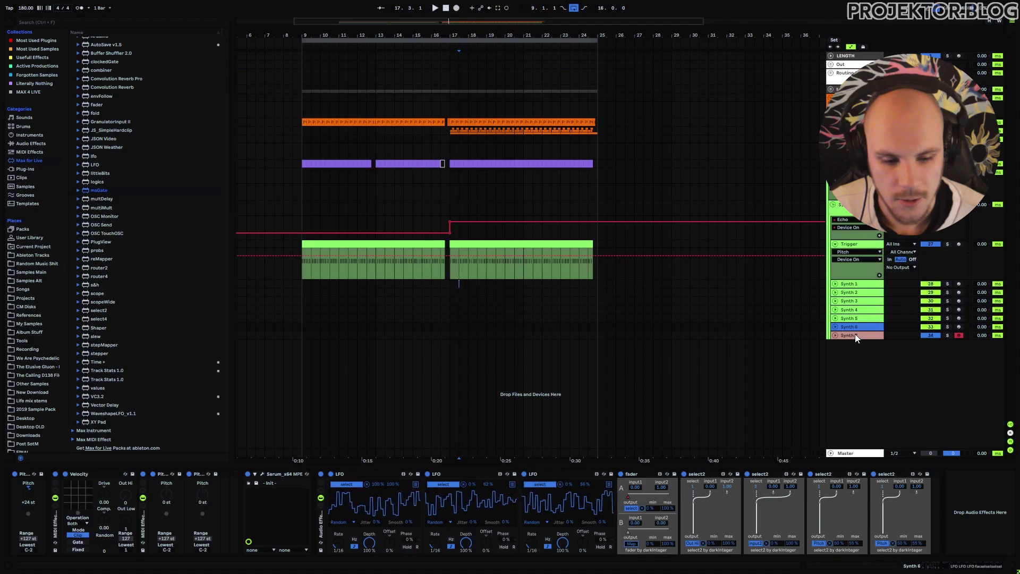
# Paste Synth 6's LFO/select Audio Effect Rack onto Synth 7.
pyautogui.click(855, 335)
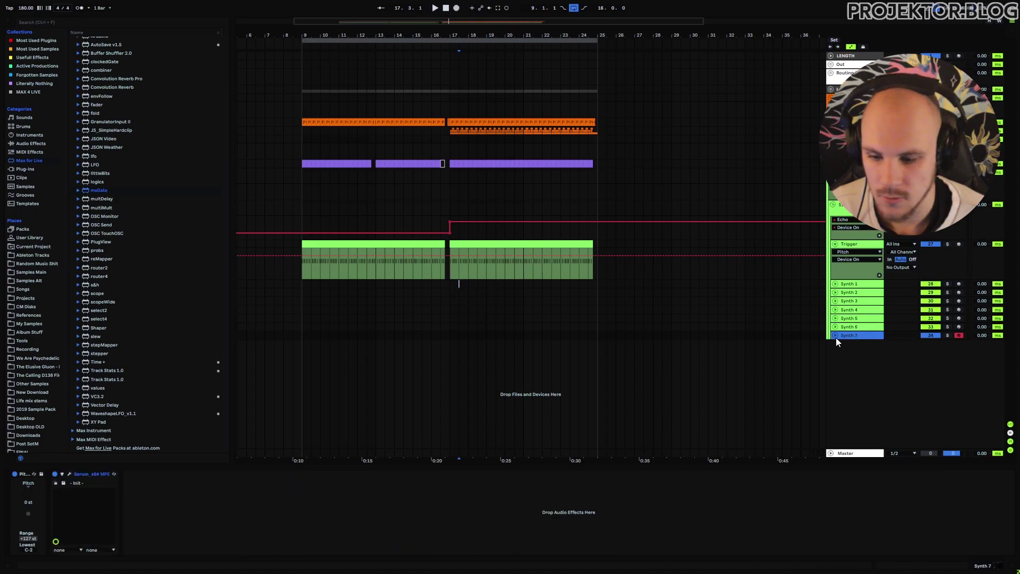
pyautogui.click(855, 326)
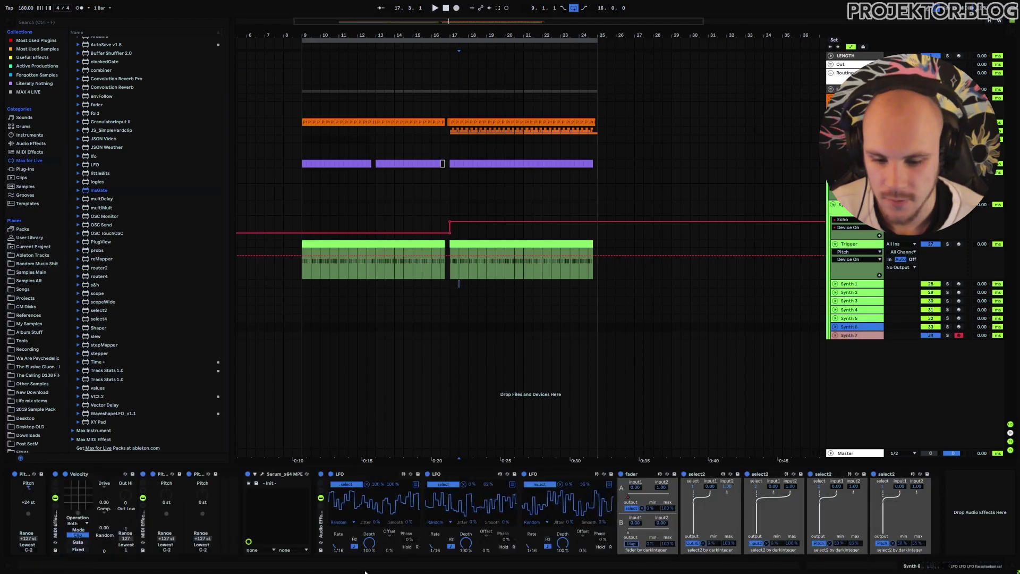
pyautogui.click(321, 528)
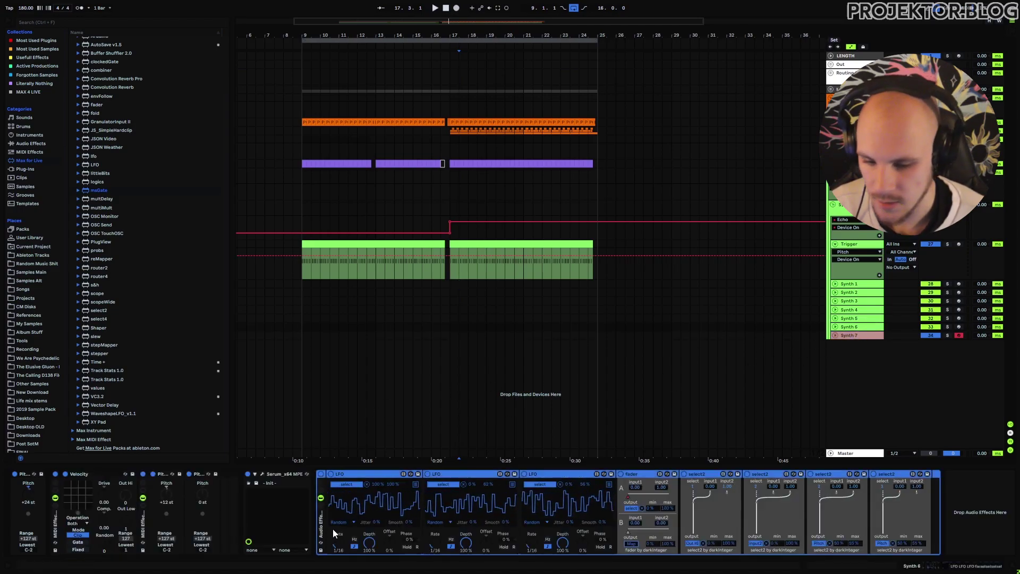
pyautogui.click(847, 335)
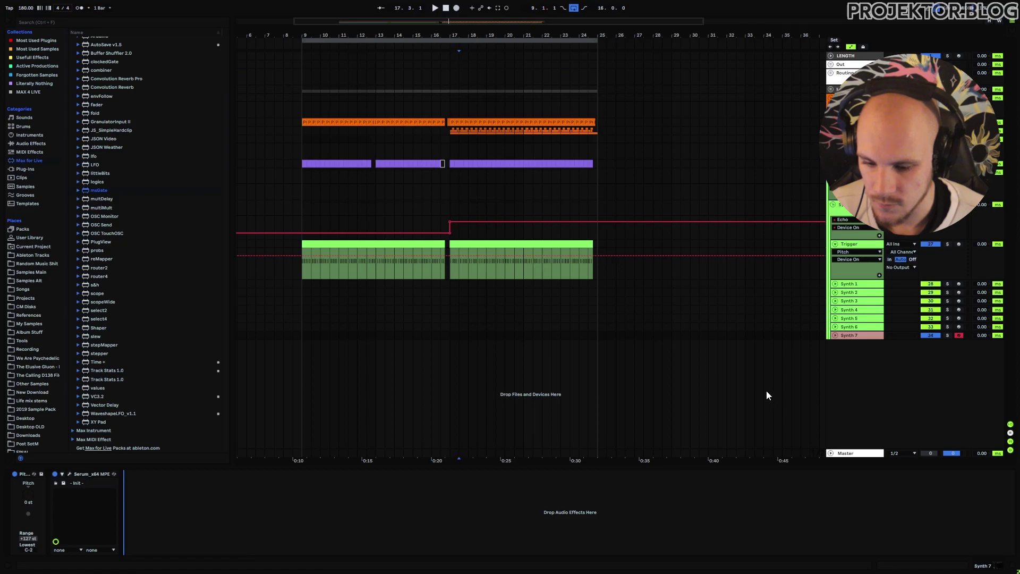
pyautogui.hotkey('ctrl', 'v')
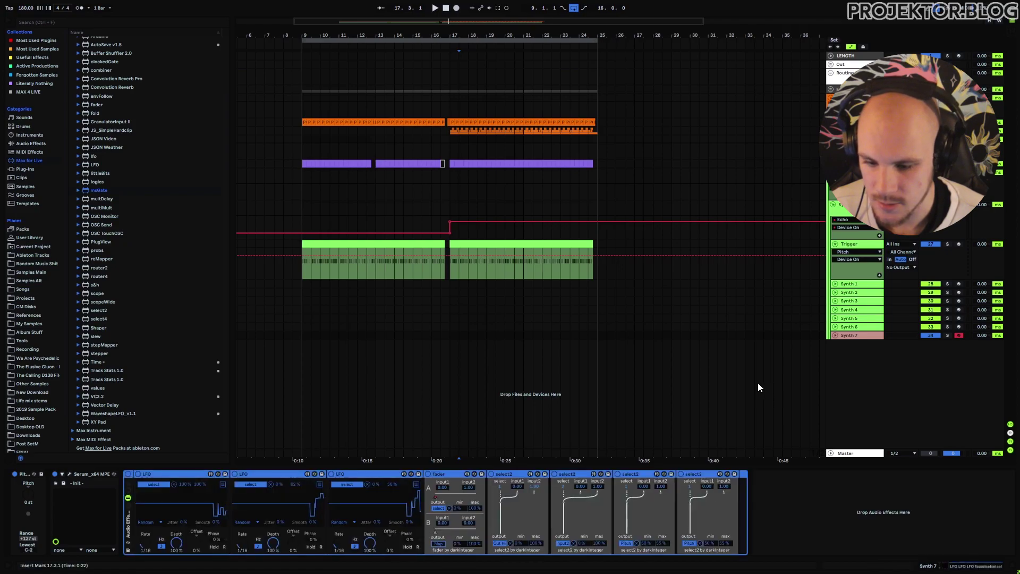
# Copy Synth 6's Velocity and Pitch MIDI Effect Rack and paste it before Synth 7's Serum.
pyautogui.click(855, 326)
pyautogui.click(55, 521)
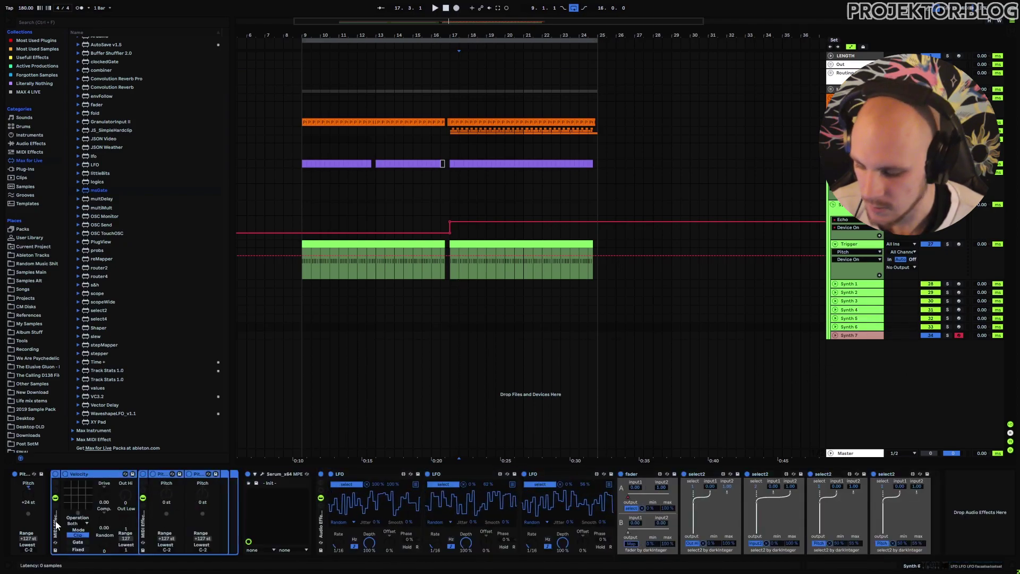
pyautogui.click(845, 336)
pyautogui.click(82, 473)
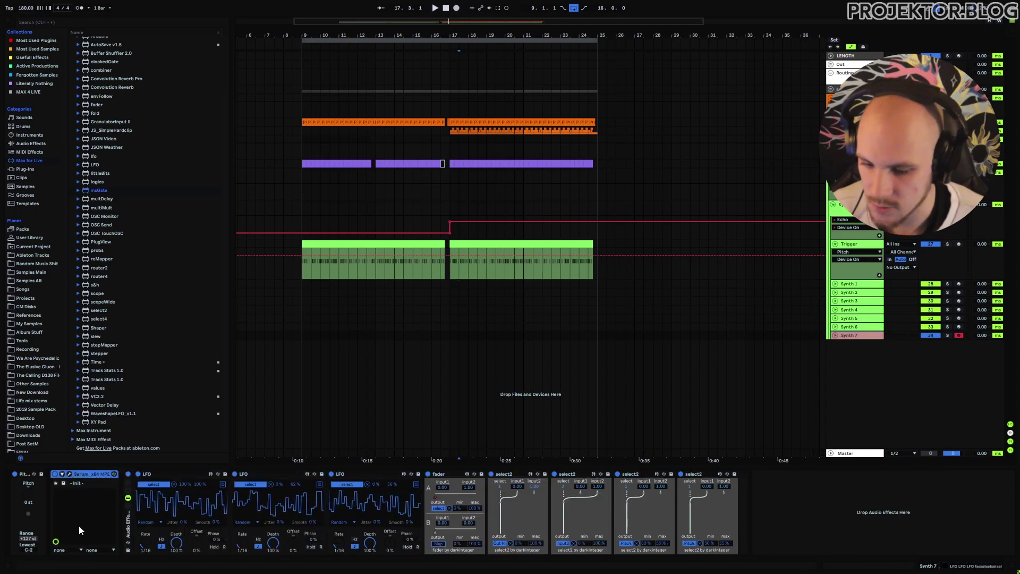
pyautogui.hotkey('ctrl', 'v')
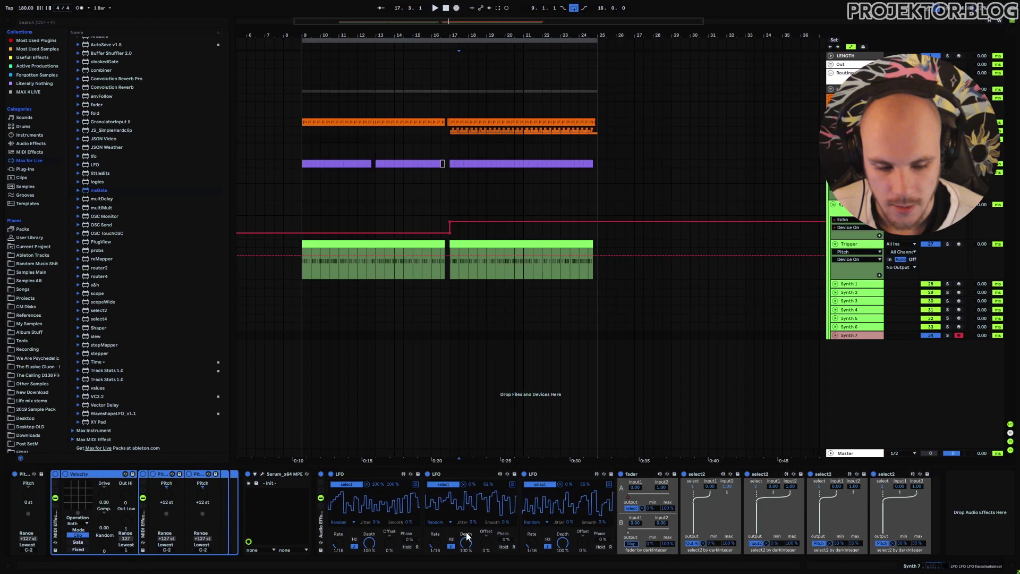
# Clear the copied select2 output mappings on Synth 7.
pyautogui.click(944, 522)
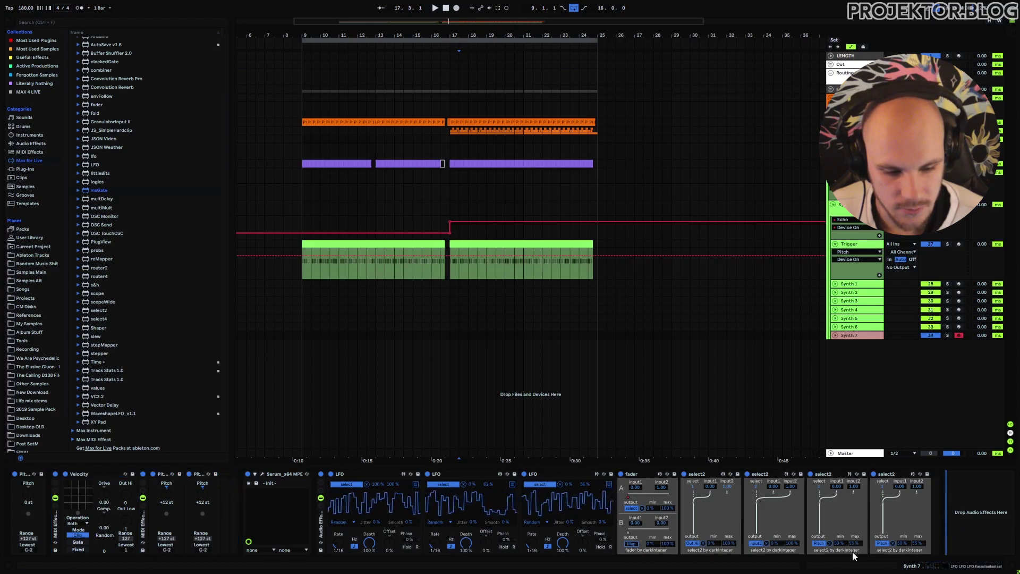
pyautogui.click(765, 542)
pyautogui.click(702, 543)
# Map the second select2 output to the first select2's input2, and the first's output to Velocity Out Hi.
pyautogui.click(756, 543)
pyautogui.click(728, 486)
pyautogui.click(692, 542)
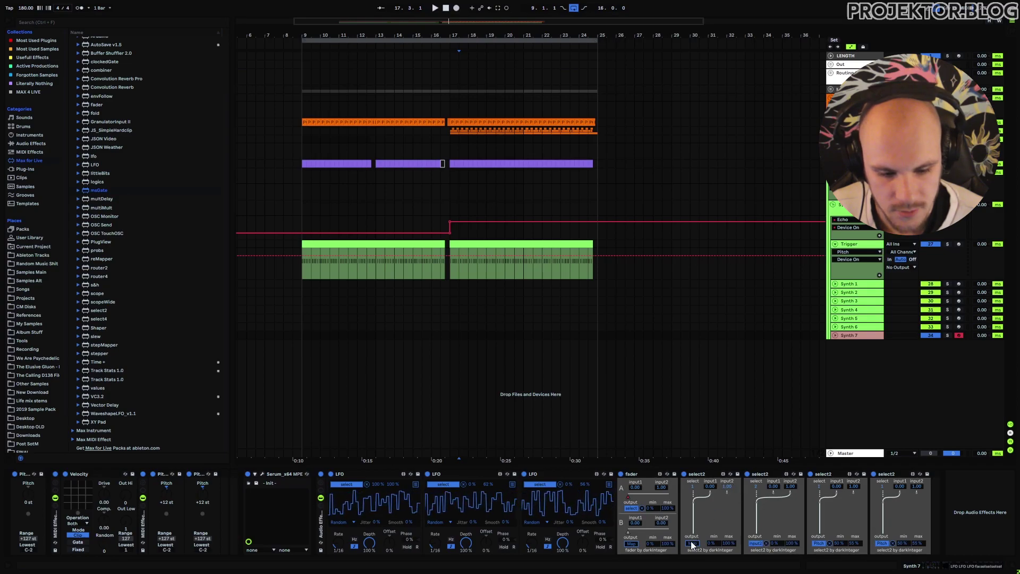
pyautogui.click(120, 500)
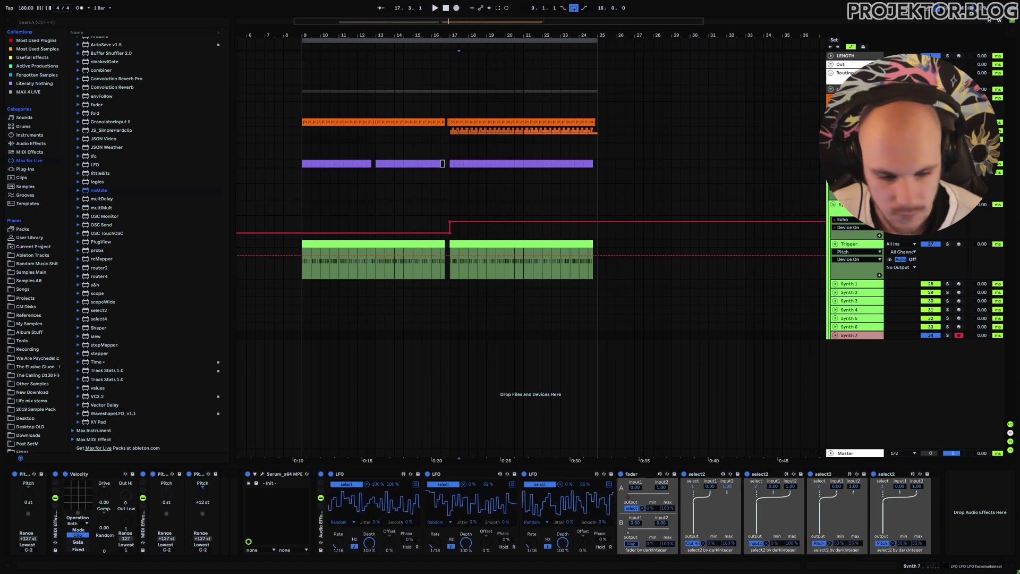
pyautogui.hotkey('ctrl', 'z')
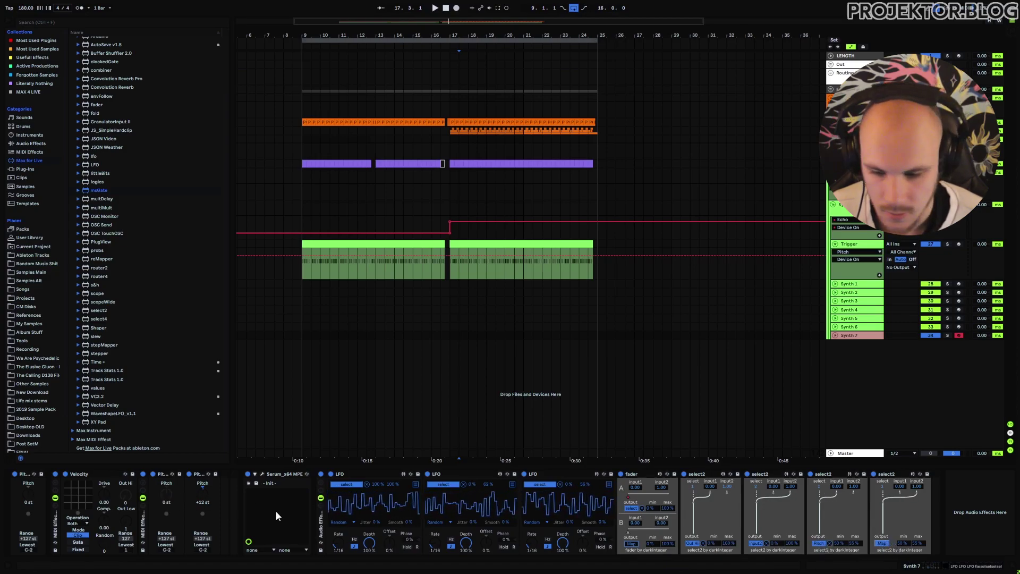
pyautogui.hotkey('ctrl', 'y')
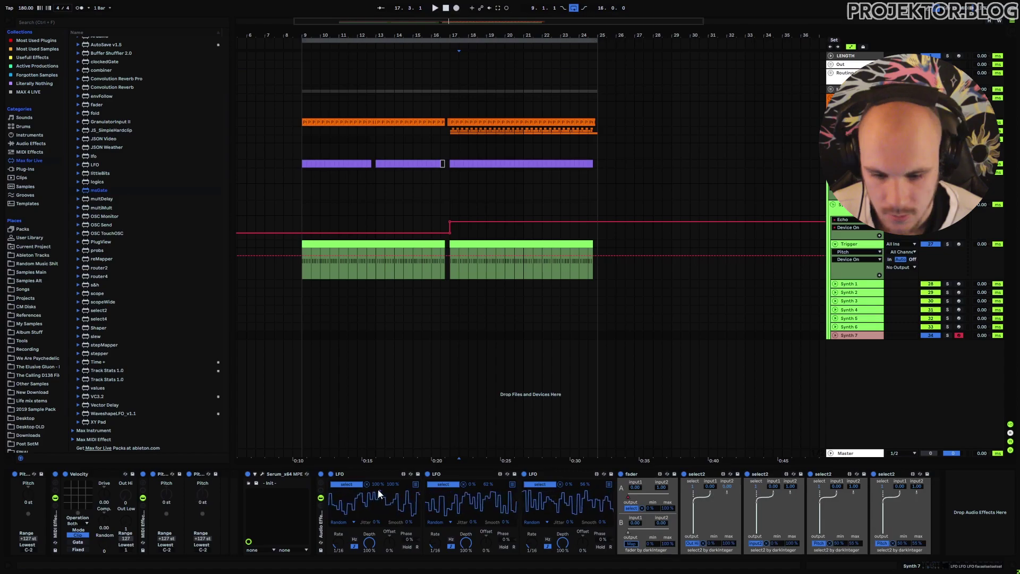
# Set Synth 7's first LFO amount to 0 %, compare with Synth 6, then select bars 9–17 in Synth 7's lane.
pyautogui.moveTo(377, 489); pyautogui.dragTo(387, 495)
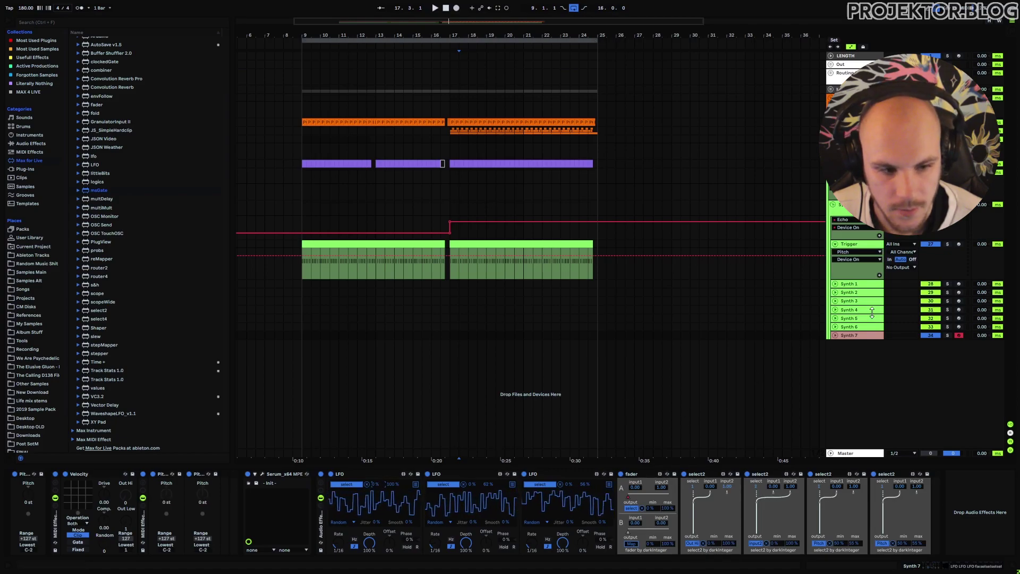
pyautogui.click(859, 326)
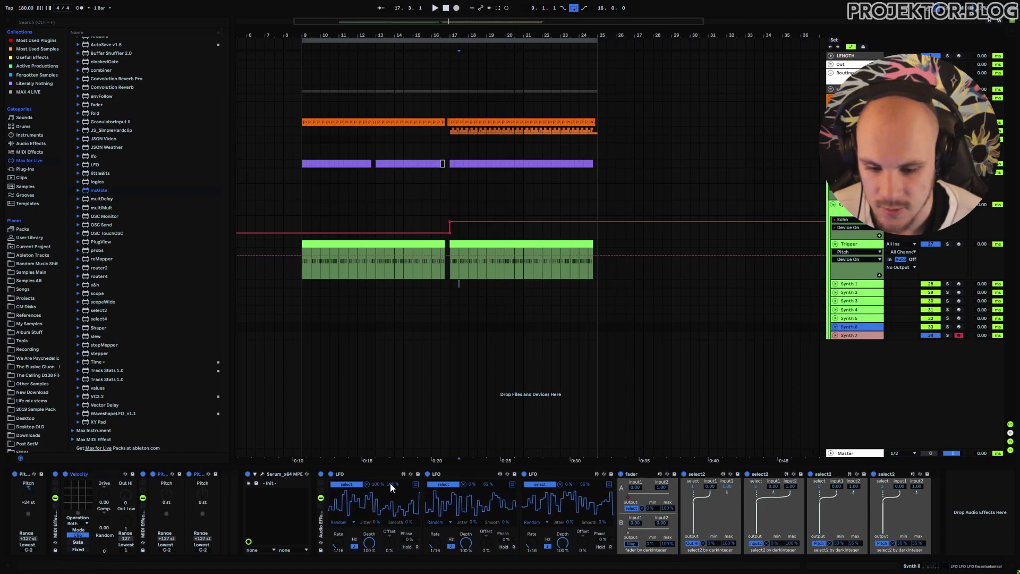
pyautogui.click(303, 331)
pyautogui.moveTo(303, 327); pyautogui.dragTo(447, 327)
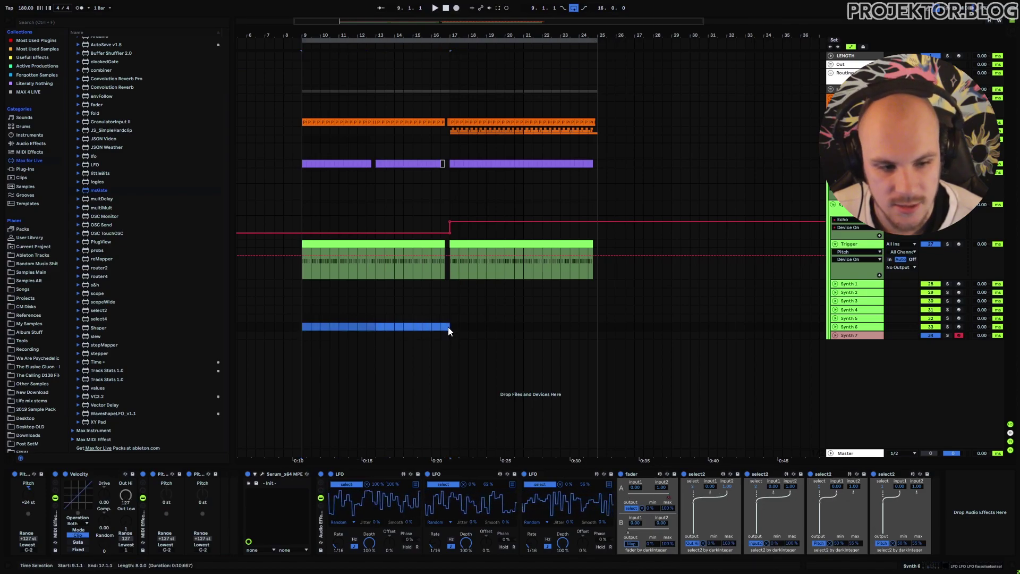
pyautogui.click(448, 326)
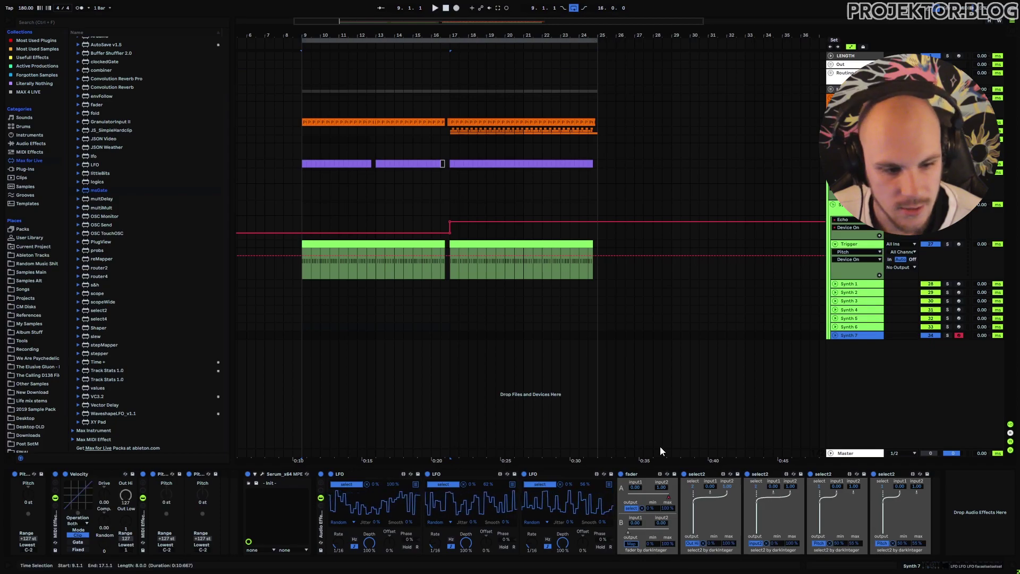
# Route Synth 7's MIDI input from the Trigger track.
pyautogui.click(835, 335)
pyautogui.click(901, 337)
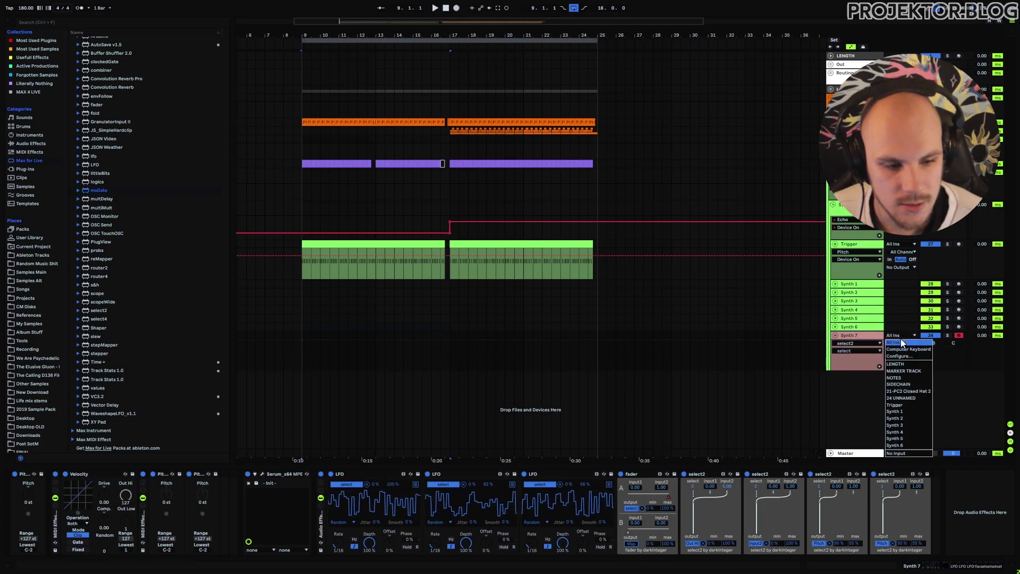
pyautogui.click(902, 404)
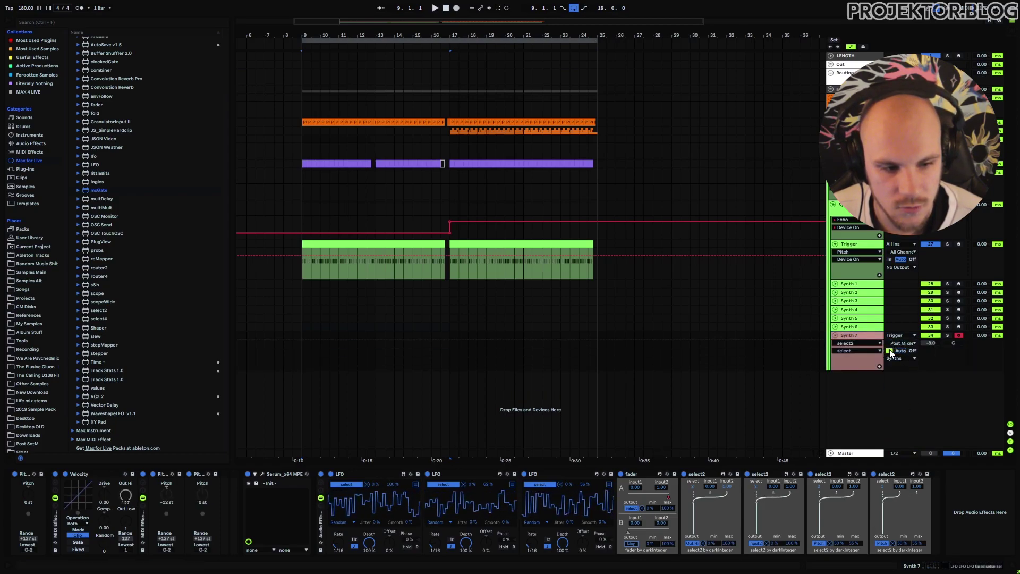
# Colour Synth 7 green to match the other synths, fold it, and set playback start to bar 9.
pyautogui.rightClick(853, 336)
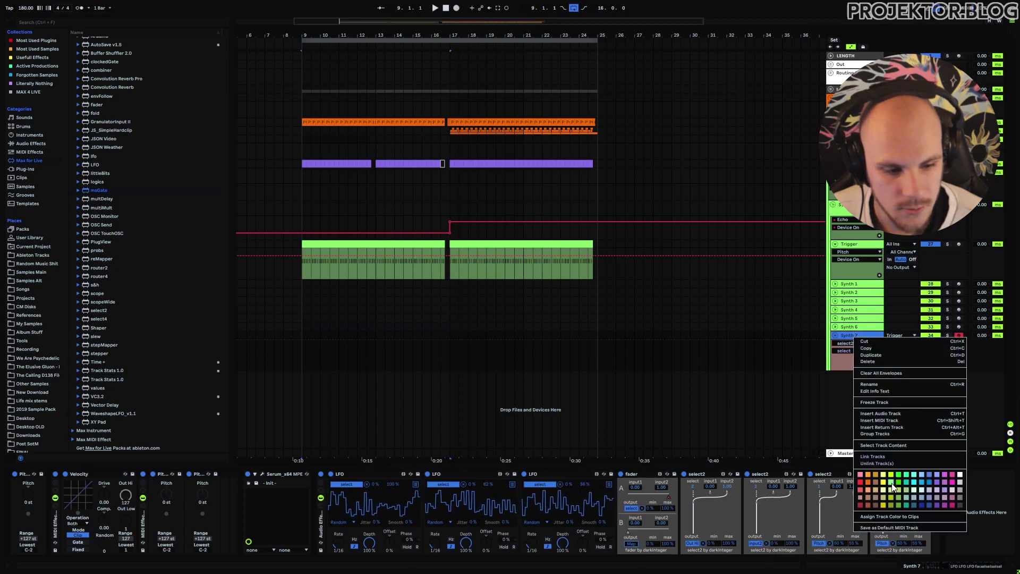
pyautogui.click(892, 486)
pyautogui.click(835, 336)
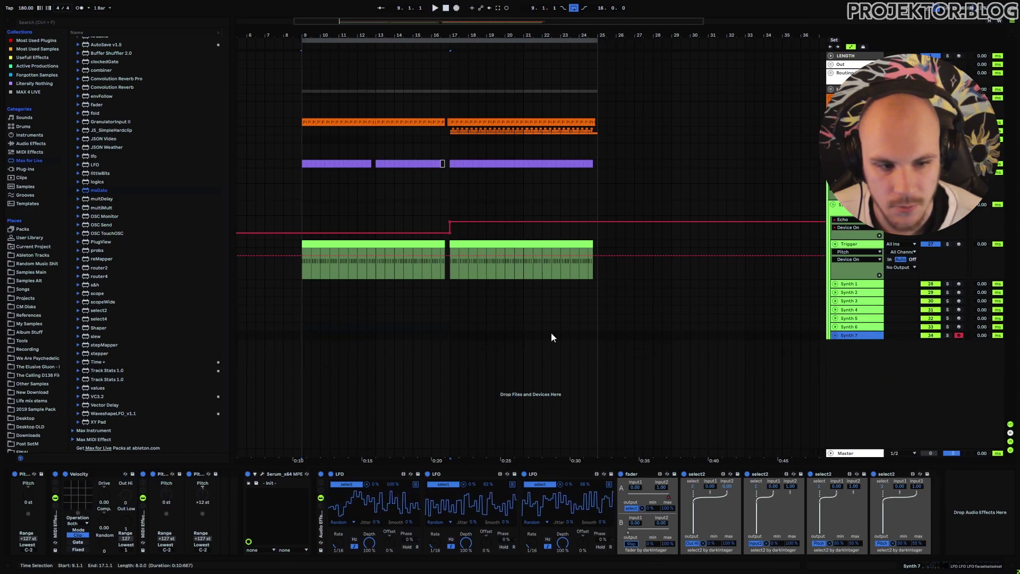
pyautogui.click(304, 336)
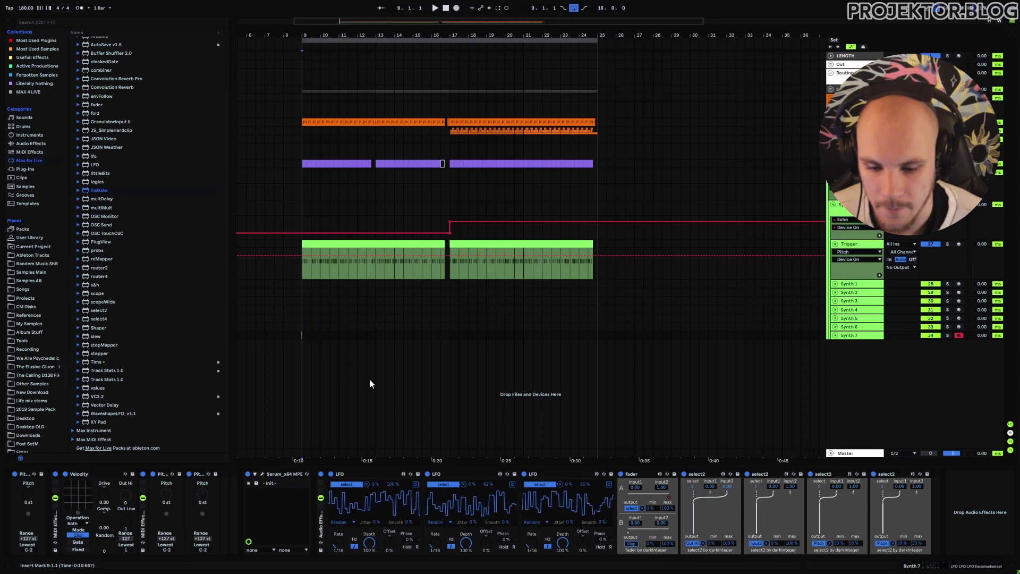
# Play from bar 9 and audition Synth 7 soloed with the Trigger track, then unsolo both.
pyautogui.press('space')
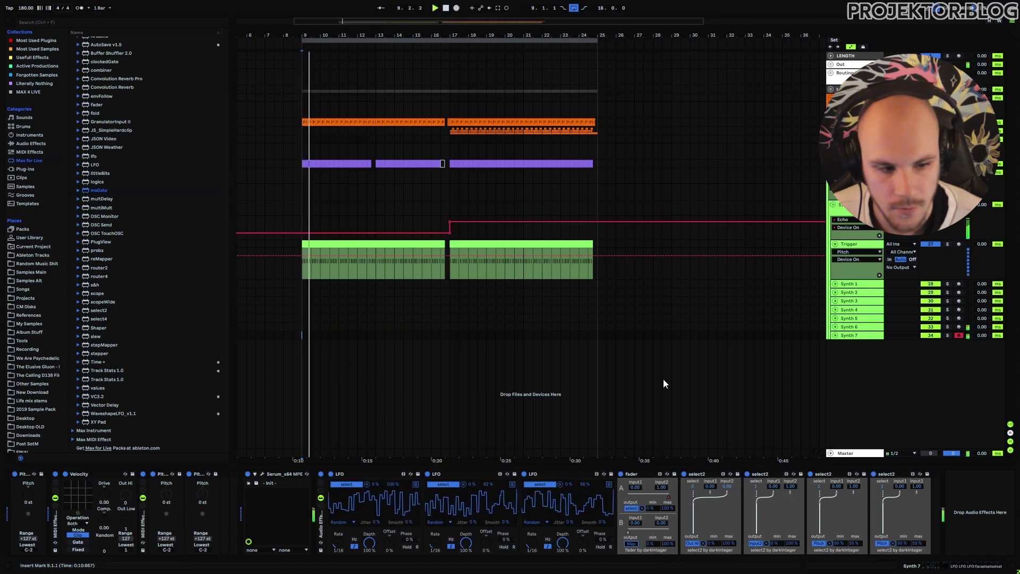
pyautogui.click(834, 335)
pyautogui.click(948, 336)
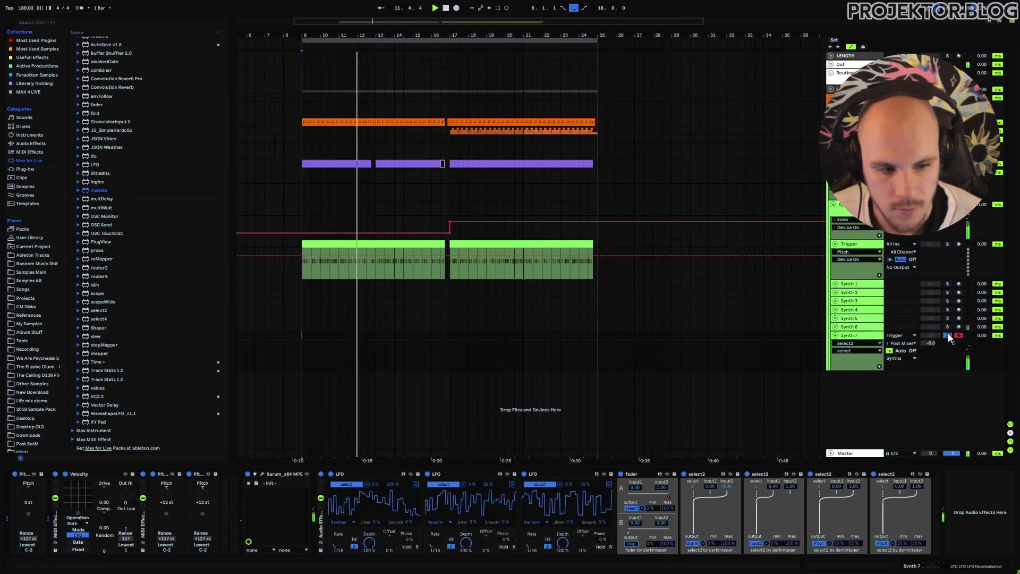
pyautogui.keyDown('ctrl'); pyautogui.click(947, 244); pyautogui.keyUp('ctrl')
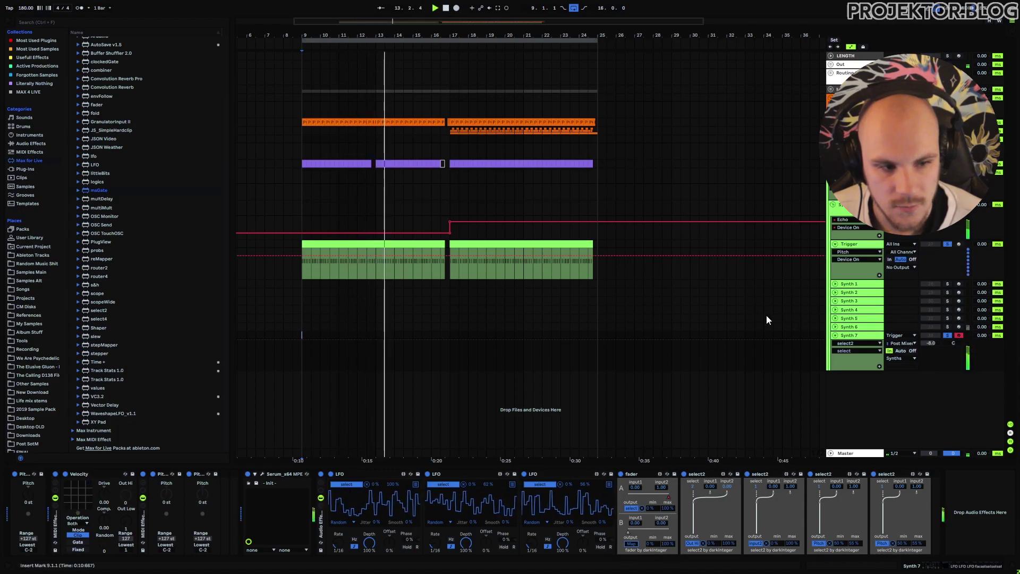
pyautogui.click(948, 335)
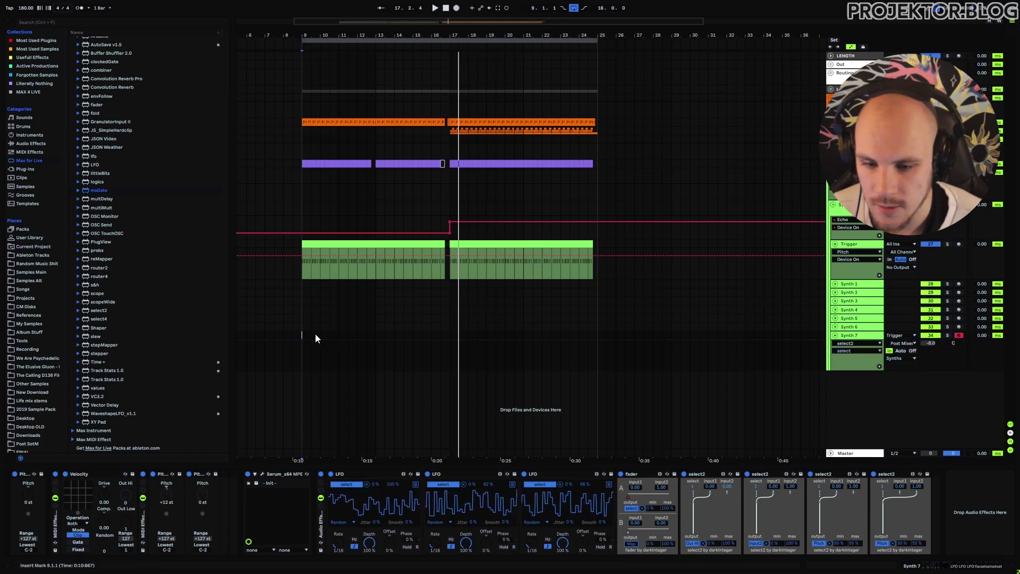
# Put the first Pitch device under select2 control and listen to Synth 7 soloed from bar 9.
pyautogui.click(29, 496)
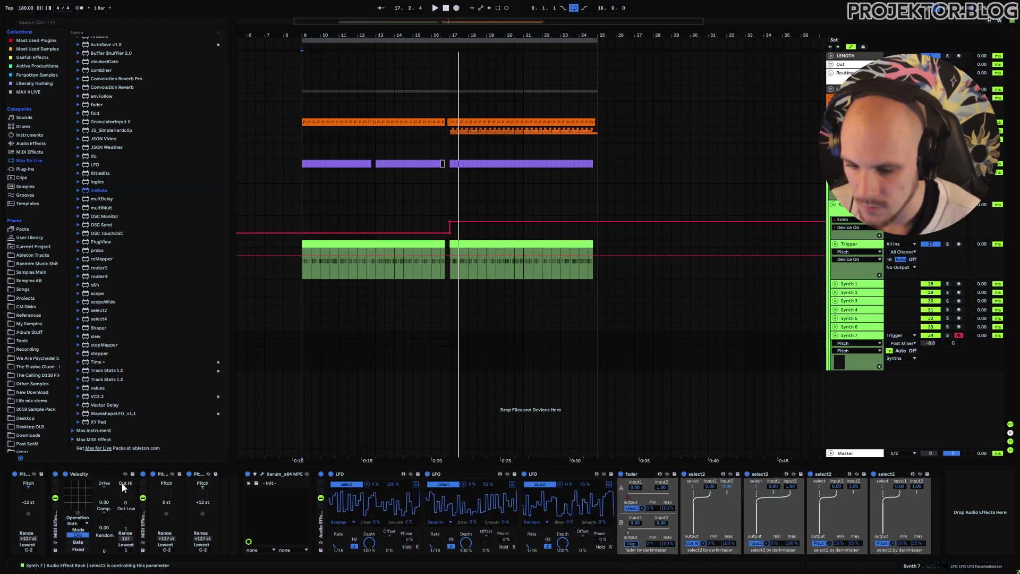
pyautogui.click(304, 340)
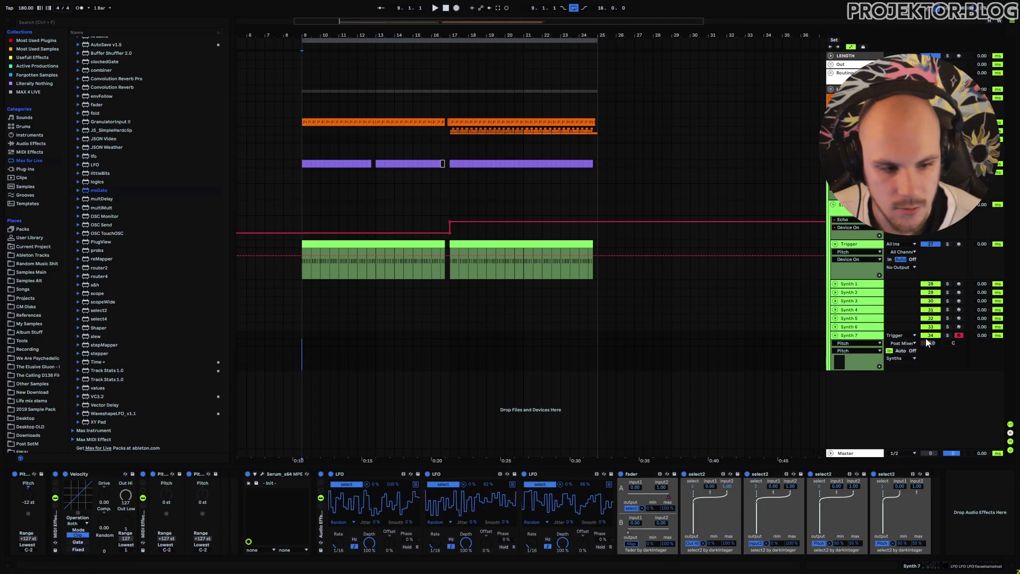
pyautogui.click(947, 335)
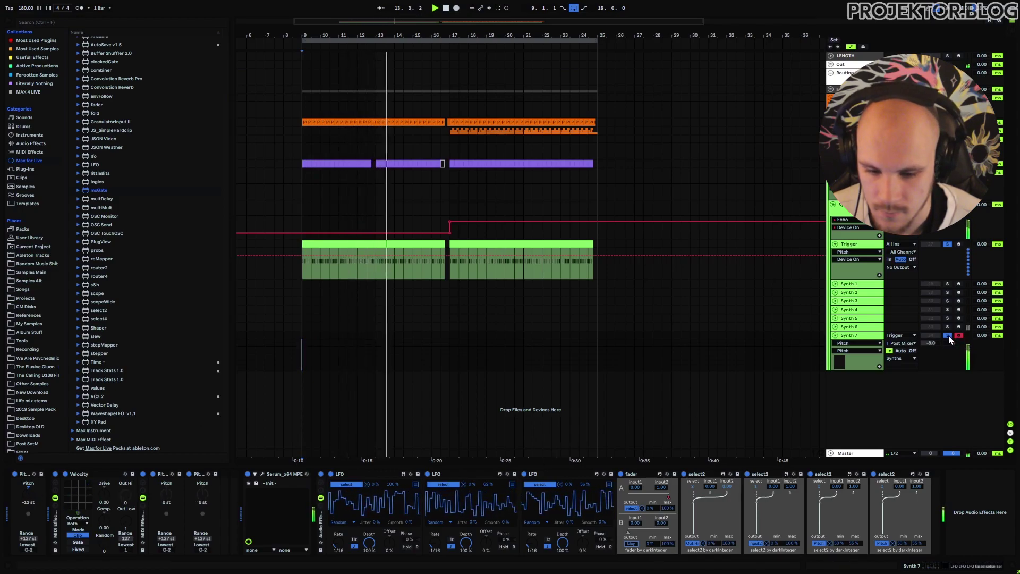
pyautogui.press('space')
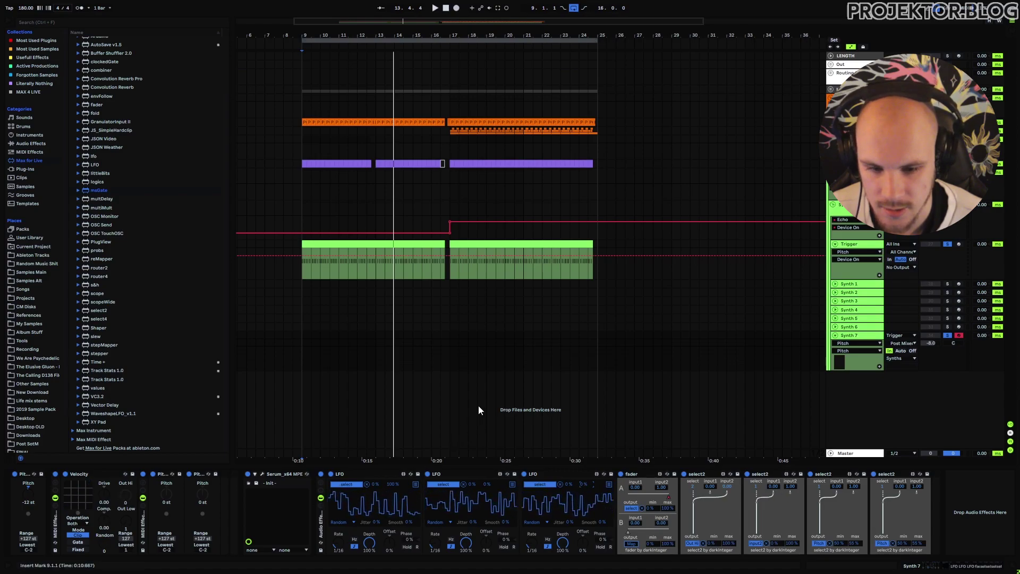
# Replay from bar 9 and reset the first Pitch device from -12 st to 0 st.
pyautogui.click(302, 342)
pyautogui.press('space')
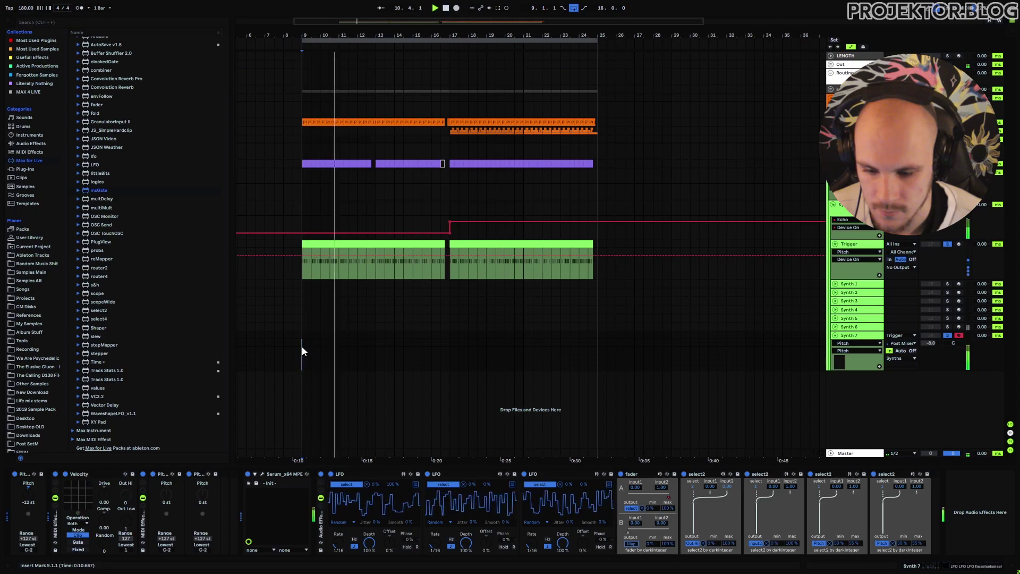
pyautogui.click(24, 494)
pyautogui.press('Delete')
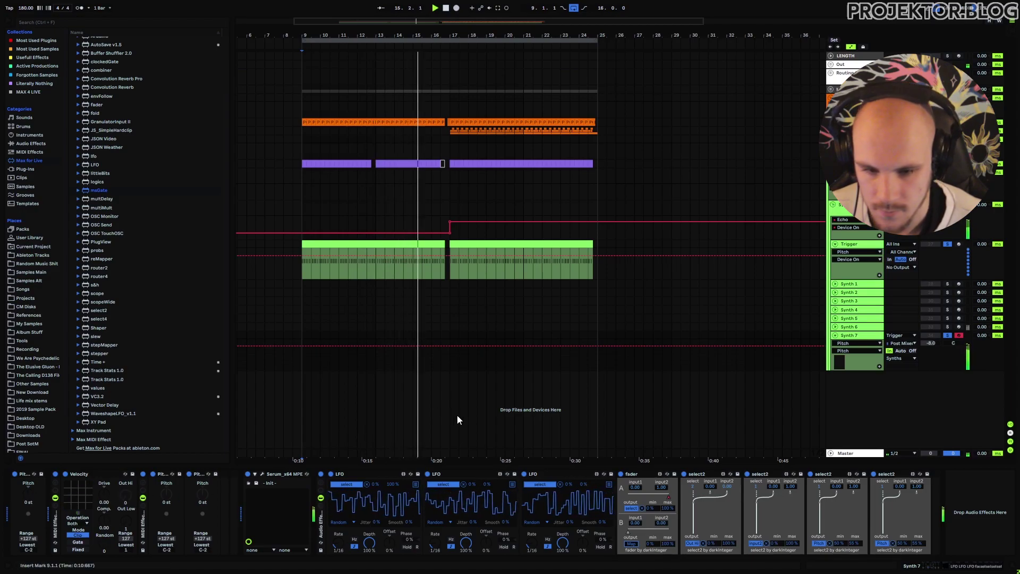
# Unsolo Synth 7, set its volume to -4.0 dB and lower Synth 6 to -12.0 dB.
pyautogui.click(948, 335)
pyautogui.moveTo(929, 342); pyautogui.dragTo(910, 375)
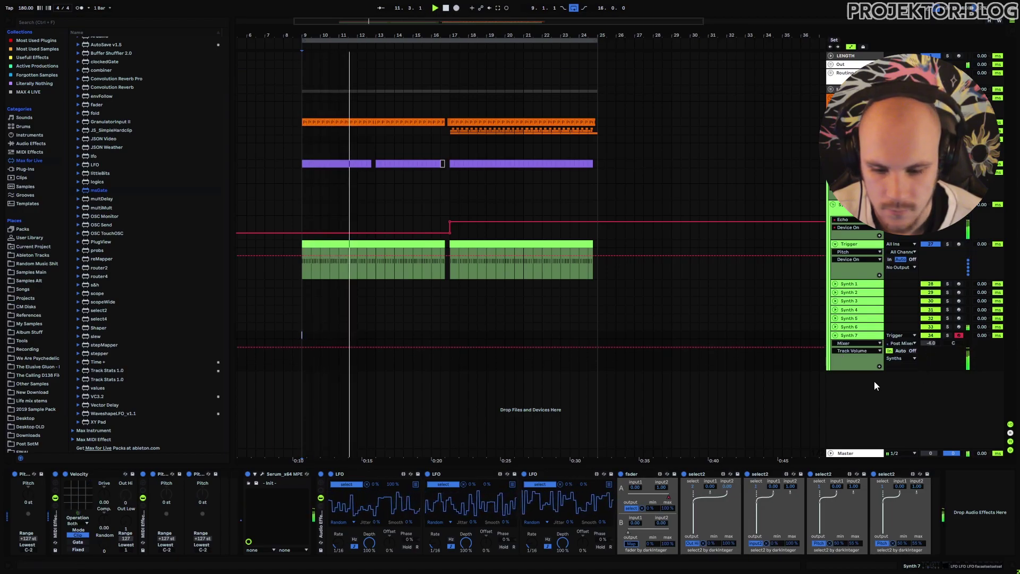
pyautogui.press('space')
pyautogui.click(835, 327)
pyautogui.moveTo(929, 337); pyautogui.dragTo(929, 356)
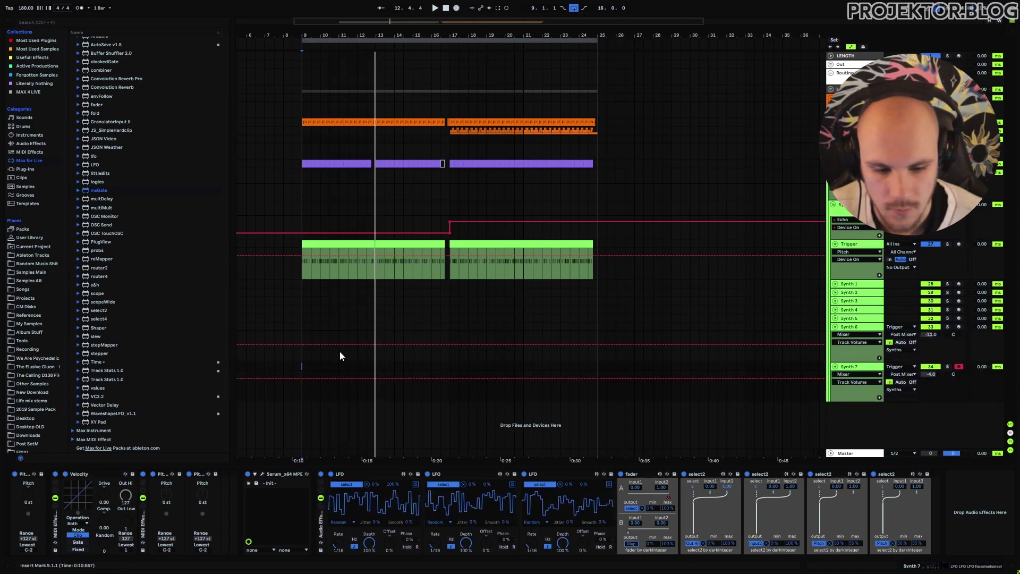
pyautogui.press('space')
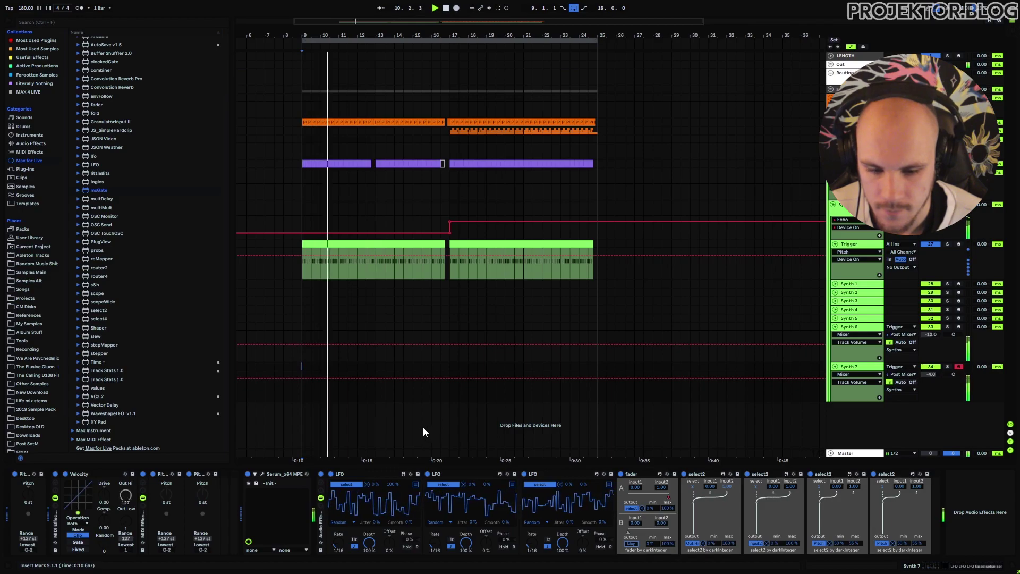
# Draw on/off pulses in Synth 7's faderA lane from bar 9 to about bar 16, then play from bar 9.
pyautogui.click(668, 496)
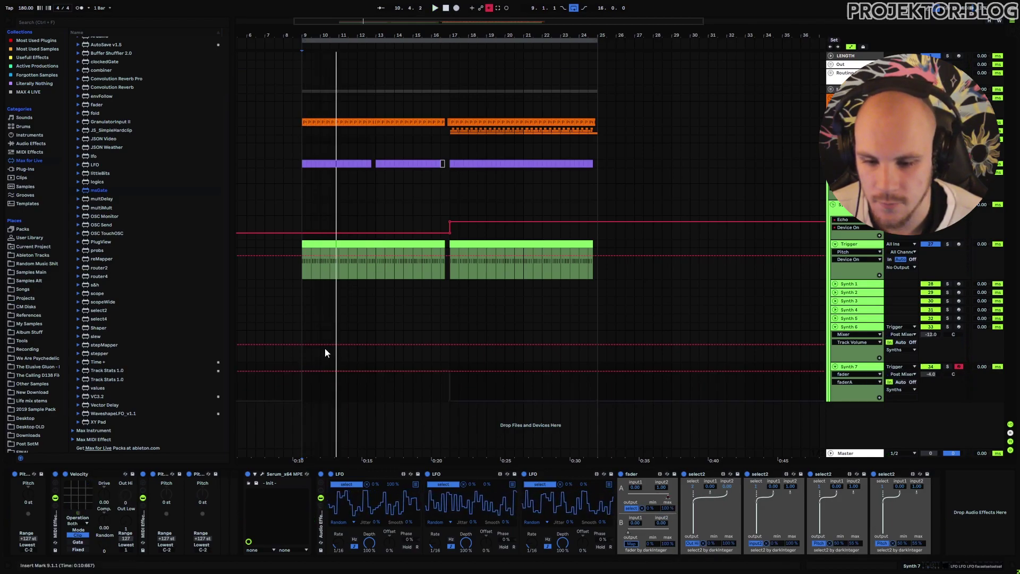
pyautogui.moveTo(312, 34); pyautogui.dragTo(337, 21)
pyautogui.moveTo(374, 388); pyautogui.dragTo(377, 417)
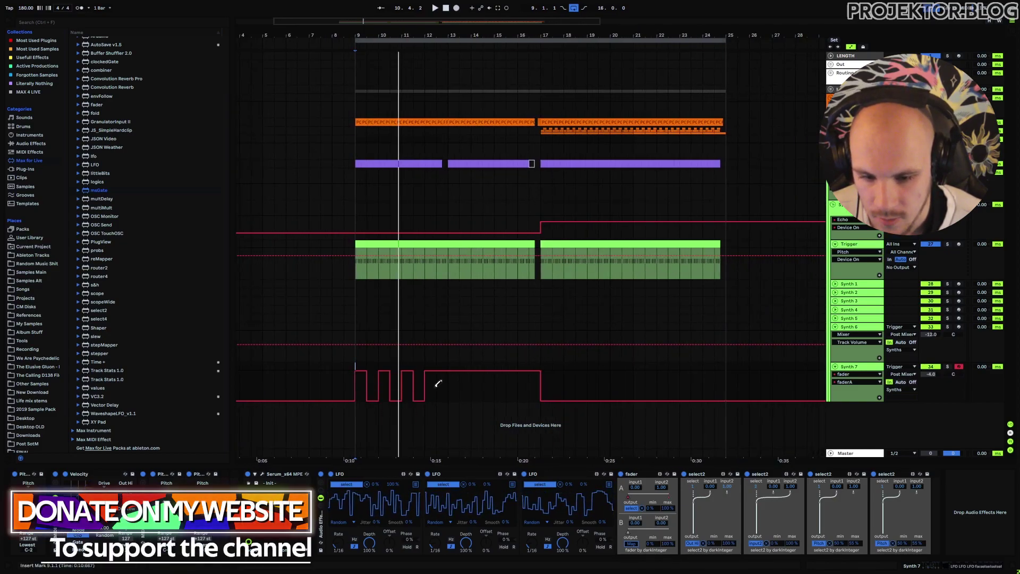
pyautogui.click(469, 420)
pyautogui.click(487, 393)
pyautogui.click(513, 393)
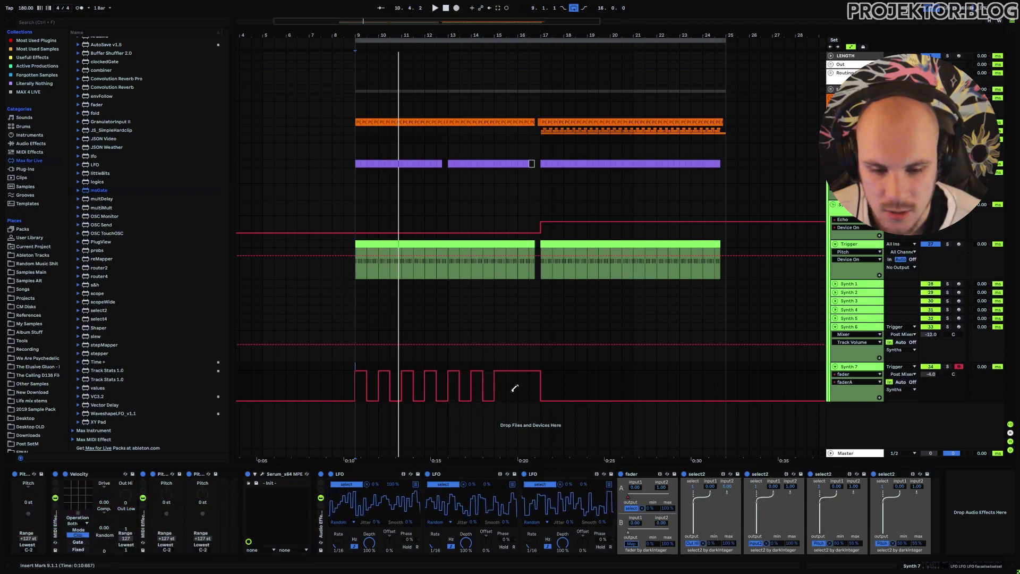
pyautogui.moveTo(531, 396); pyautogui.dragTo(542, 418)
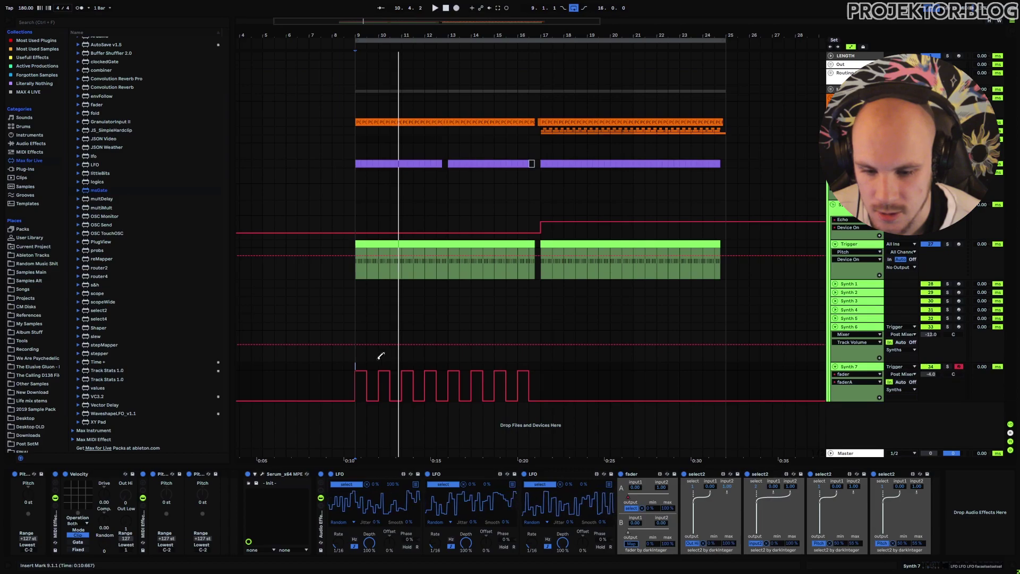
pyautogui.click(354, 364)
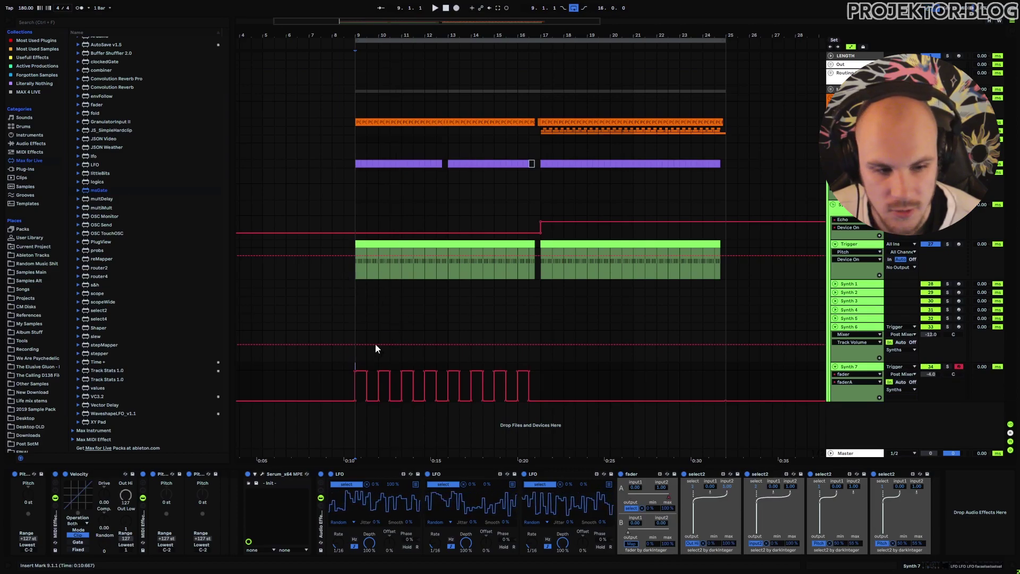
pyautogui.press('space')
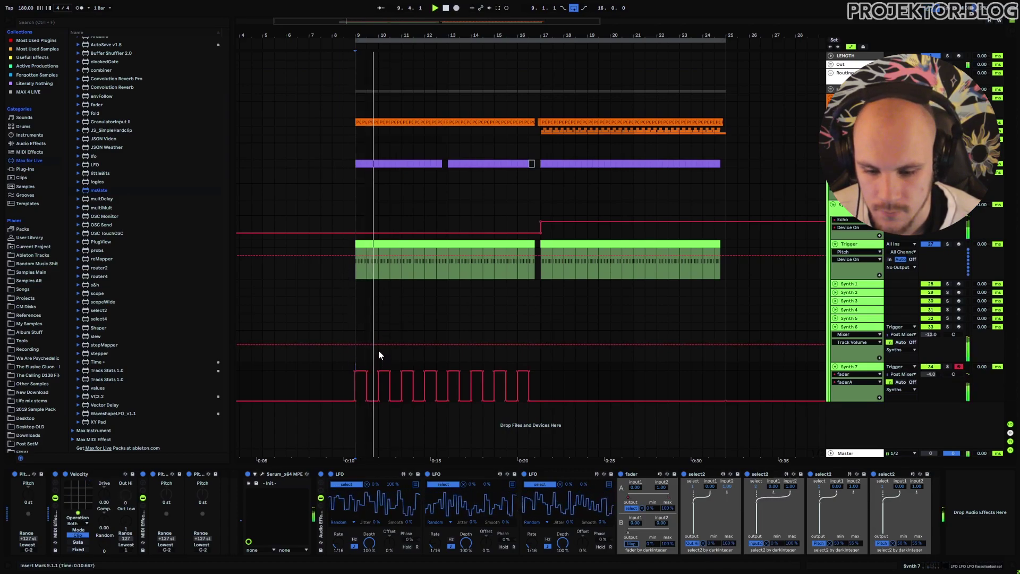
# Show Synth 6's faderA lane, re-enable its automation, and shift the step later in bar 9.
pyautogui.click(849, 327)
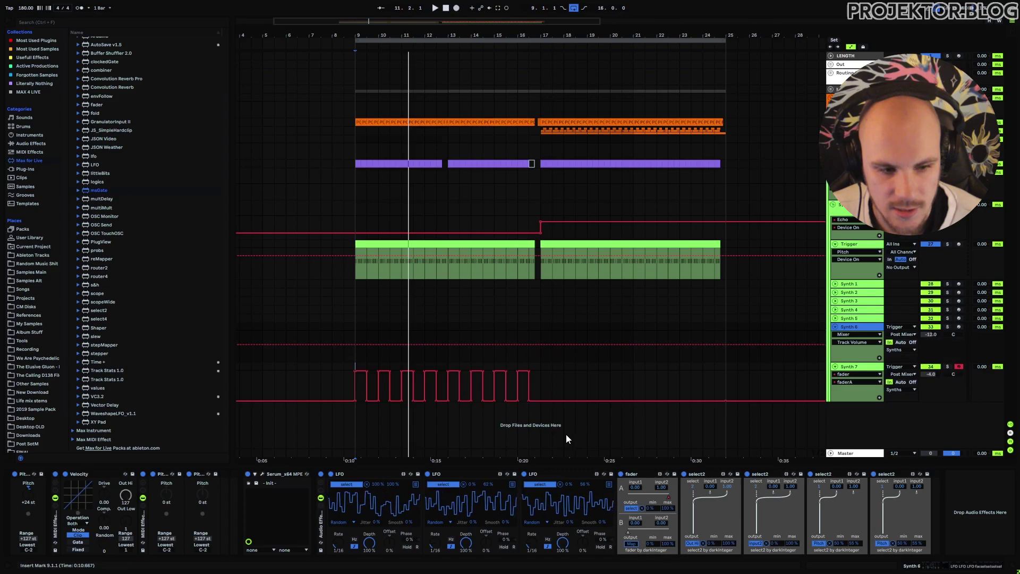
pyautogui.click(384, 470)
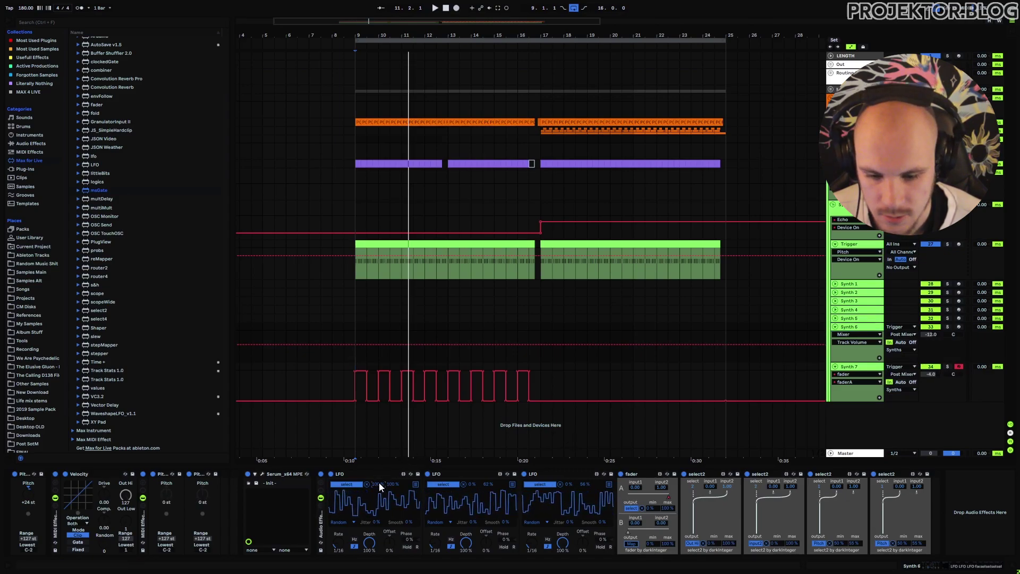
pyautogui.click(489, 8)
pyautogui.click(489, 8)
pyautogui.scroll(8, 360, 373)
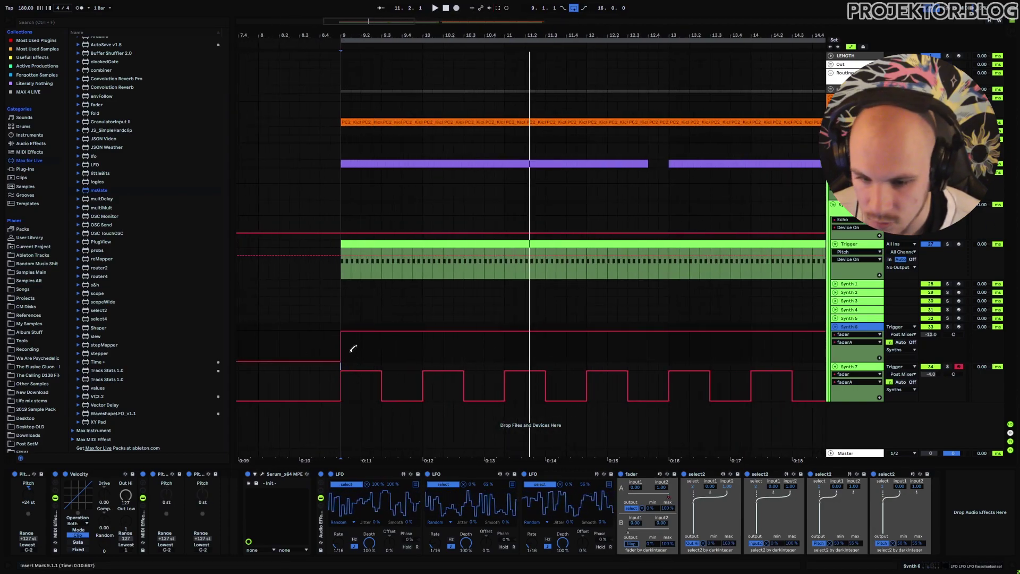
pyautogui.moveTo(353, 334)
pyautogui.mouseDown()
pyautogui.moveTo(366, 340)
pyautogui.moveTo(367, 361)
pyautogui.moveTo(360, 346)
pyautogui.moveTo(504, 351)
pyautogui.mouseUp()
# Duplicate the two-bar faderA pattern through bar 17 and check it around 16.4.1.
pyautogui.hotkey('ctrl', 'd')
pyautogui.hotkey('ctrl', 'd')
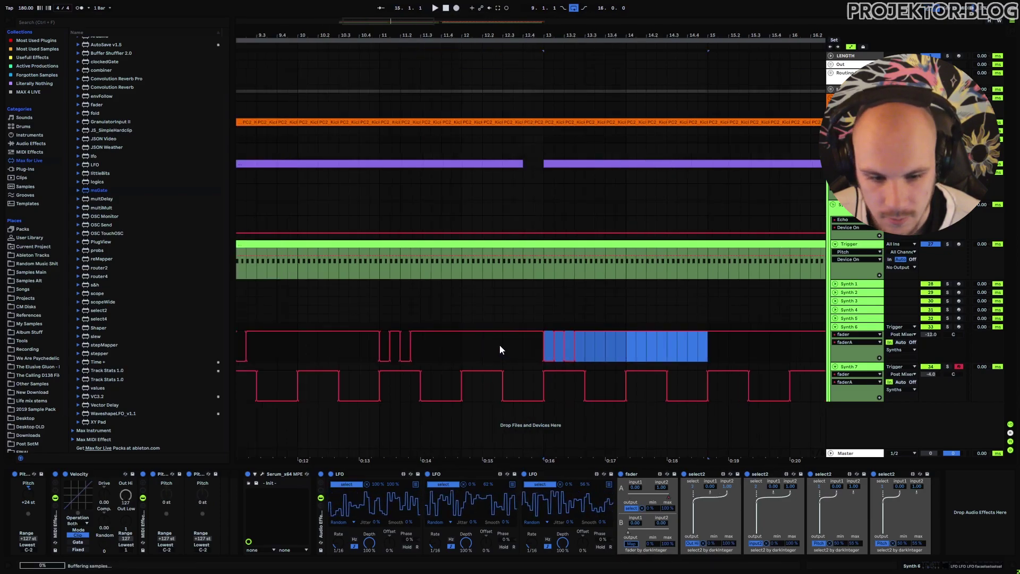
pyautogui.hotkey('ctrl', 'd')
pyautogui.press('-')
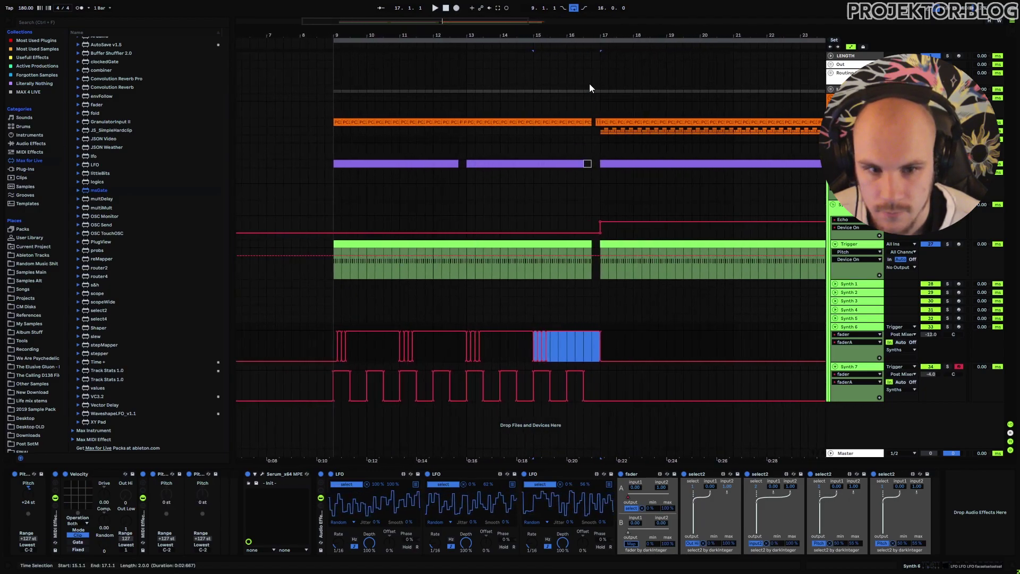
pyautogui.press('+')
pyautogui.press('+')
pyautogui.click(552, 348)
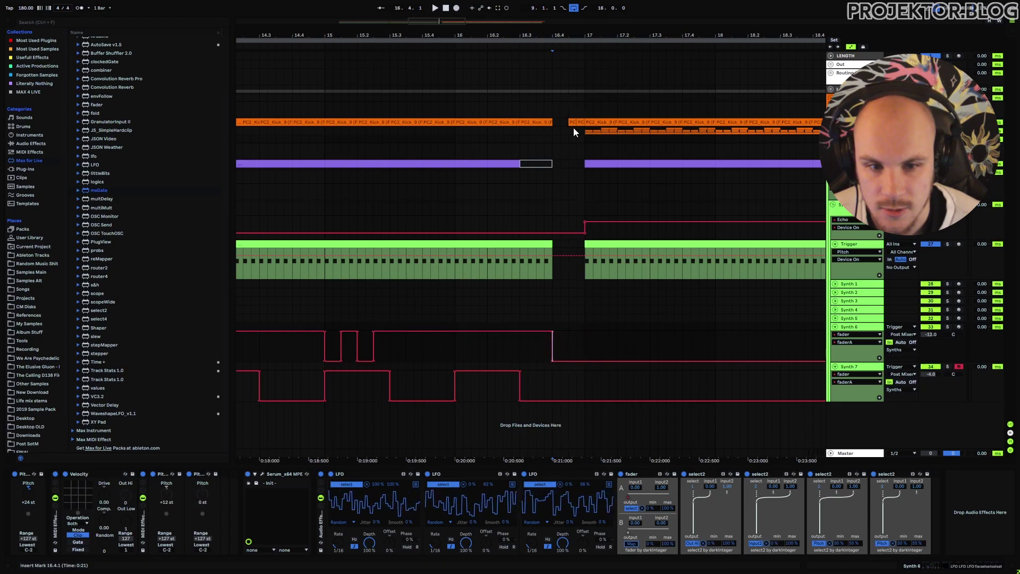
pyautogui.press('-')
pyautogui.press('-')
pyautogui.click(460, 364)
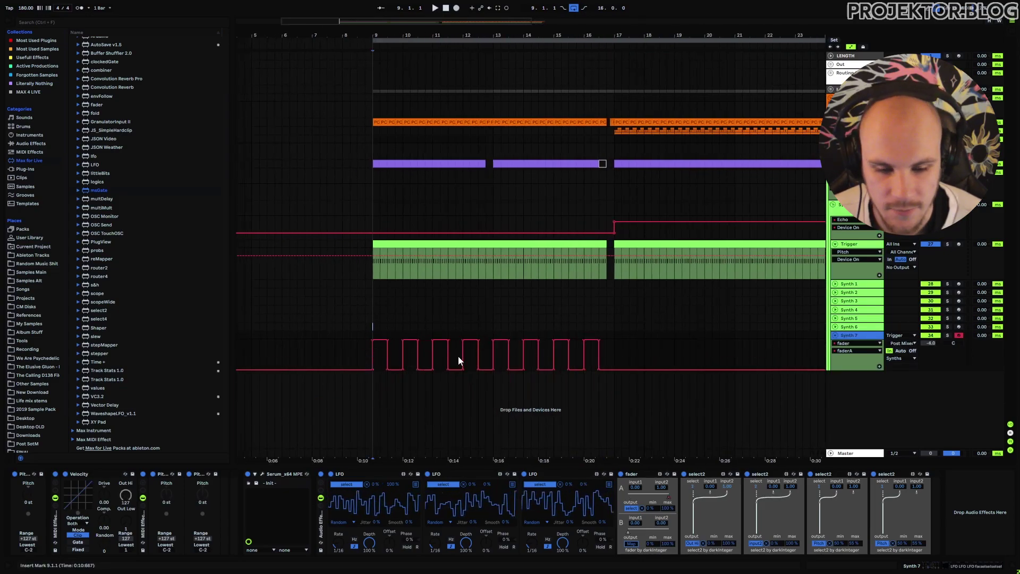
pyautogui.moveTo(374, 337); pyautogui.dragTo(386, 335)
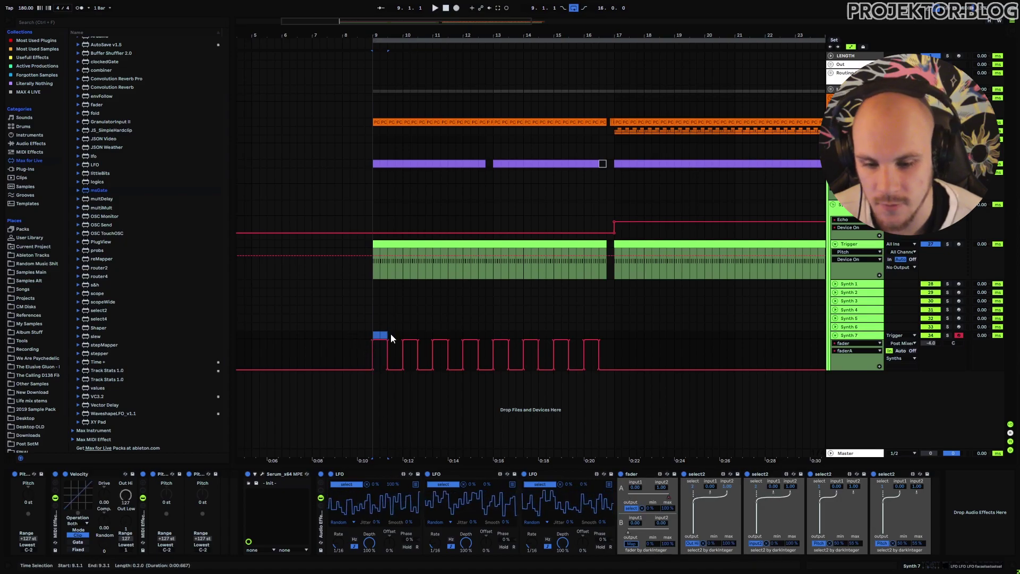
pyautogui.moveTo(388, 349); pyautogui.dragTo(402, 348)
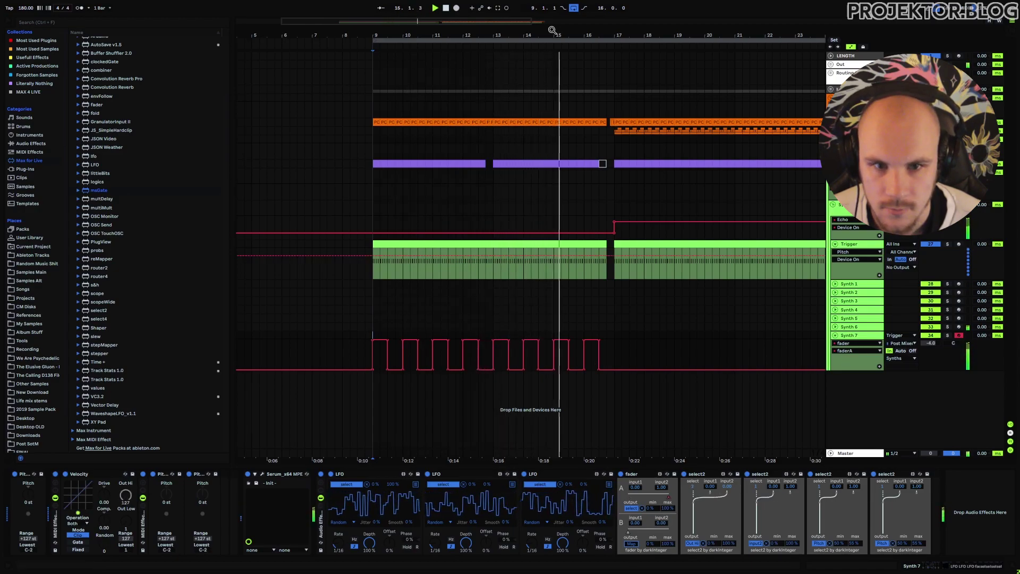
pyautogui.moveTo(553, 26); pyautogui.dragTo(521, 192)
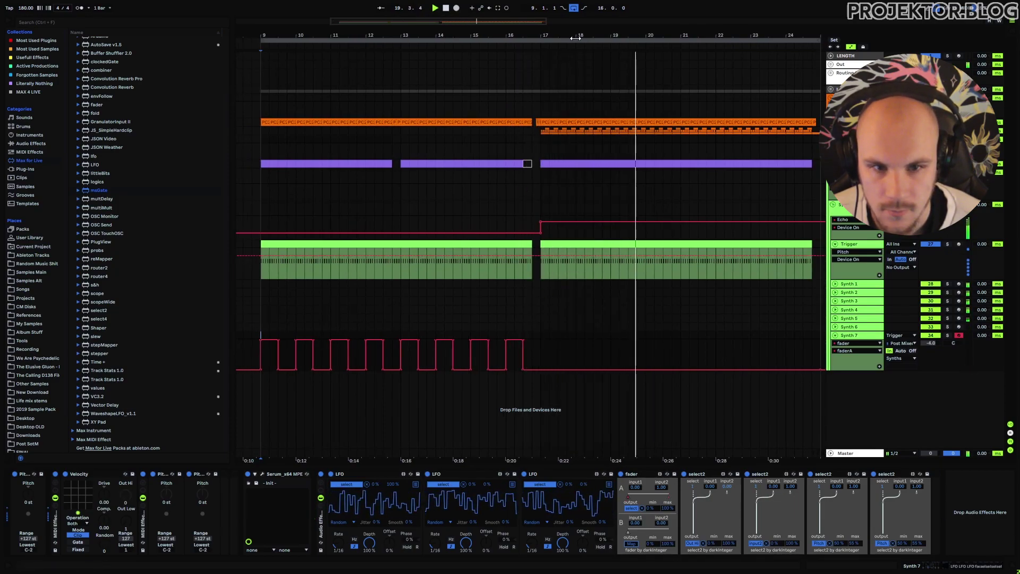
pyautogui.moveTo(577, 36); pyautogui.dragTo(448, 34)
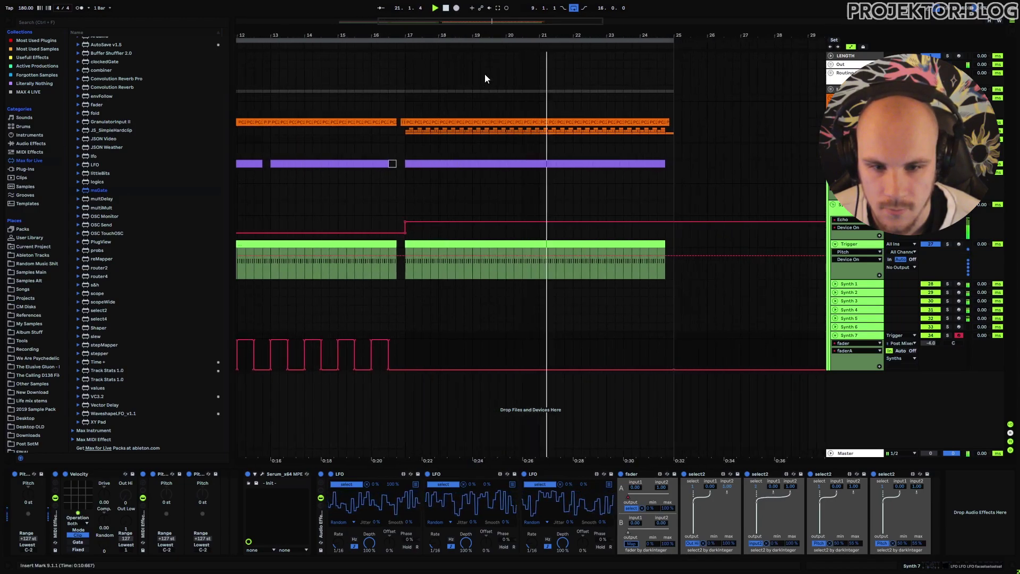
pyautogui.press('-')
pyautogui.press('-')
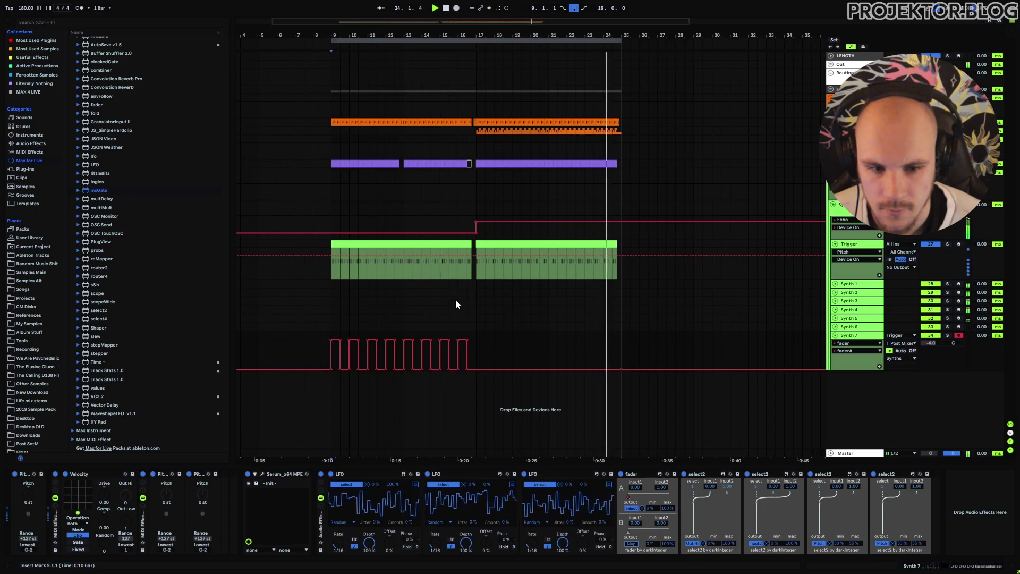
pyautogui.press('space')
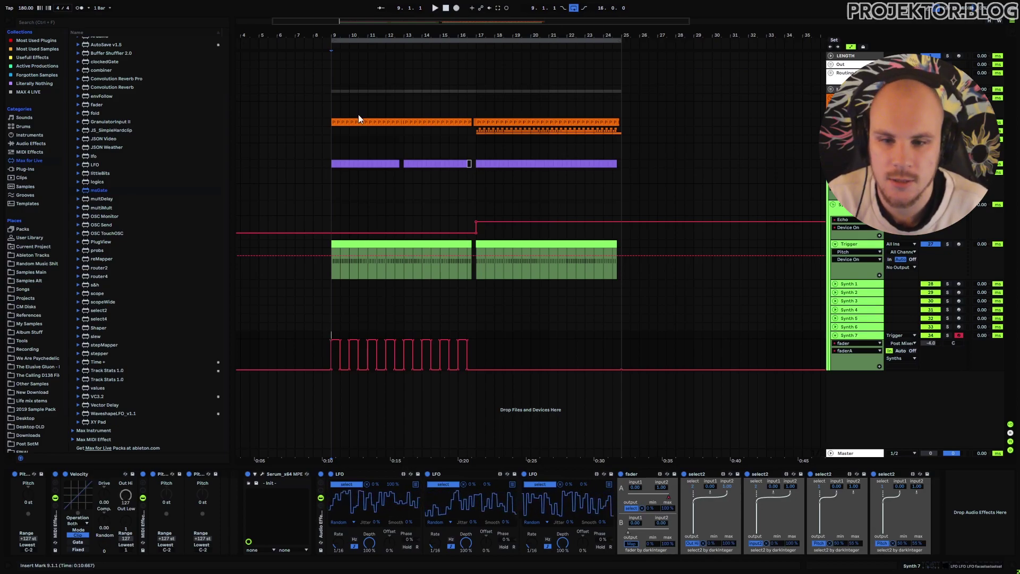
# Zoom in around bar 10, select the Trigger track, then show Synth 6's devices (Pitch at +24 st).
pyautogui.moveTo(365, 35); pyautogui.dragTo(367, 64)
pyautogui.click(870, 245)
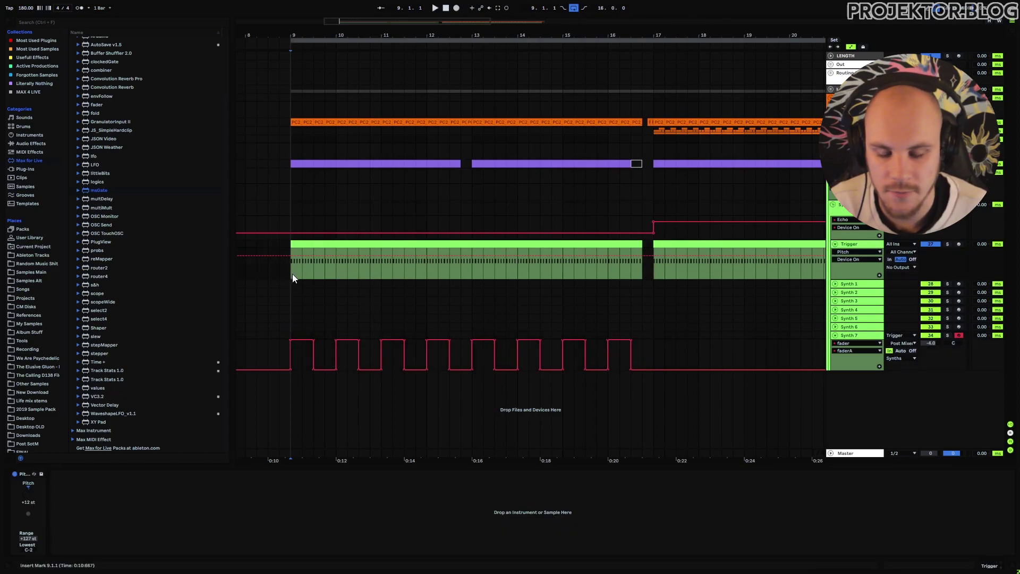
pyautogui.click(850, 326)
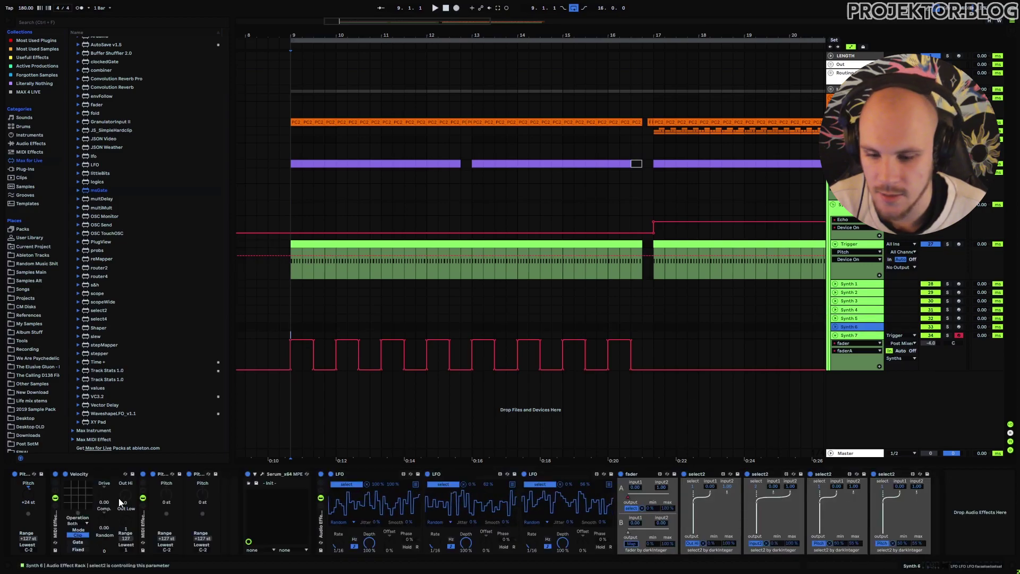